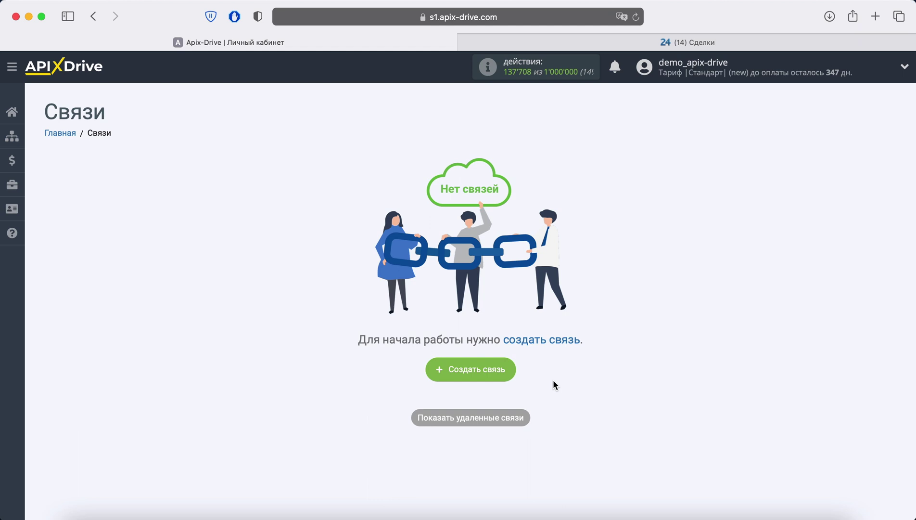
# Create a new connection and choose Битрикс24 as its data source system
pyautogui.click(513, 369)
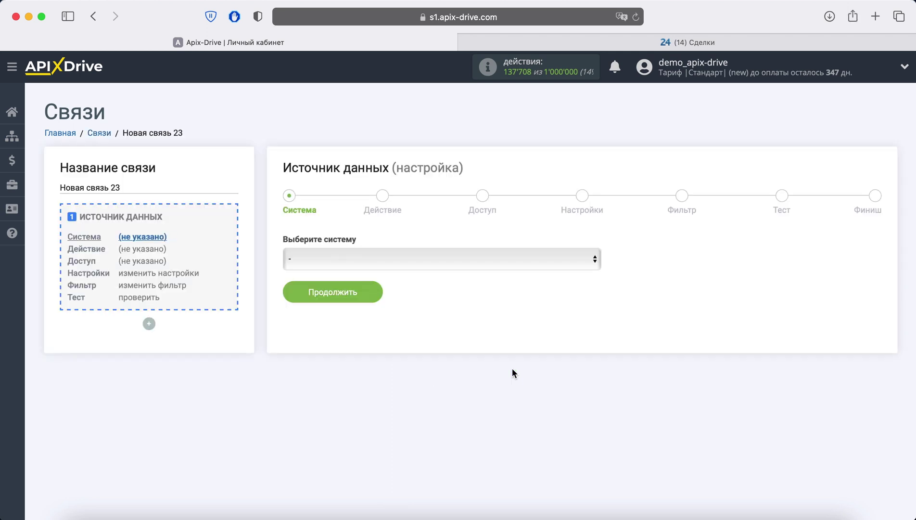
pyautogui.click(473, 262)
pyautogui.scroll(-5, 471, 338)
pyautogui.scroll(-20, 471, 339)
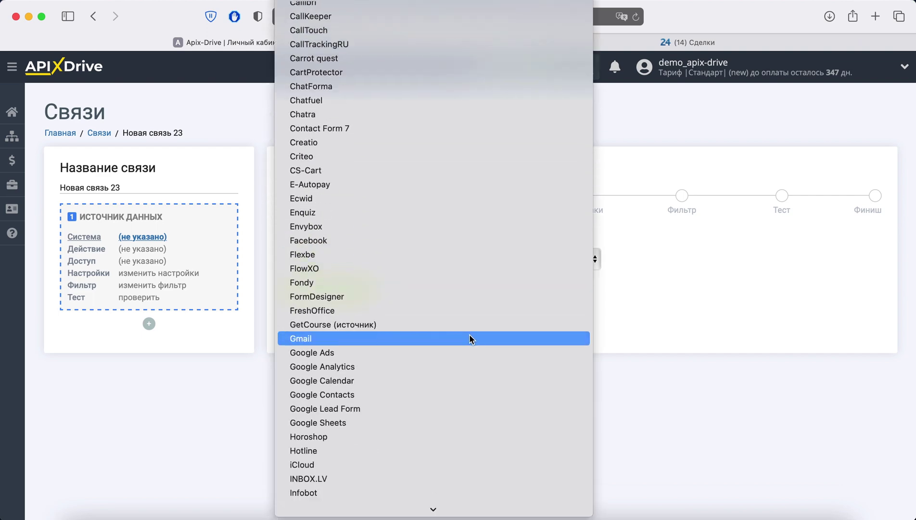
pyautogui.scroll(-20, 472, 337)
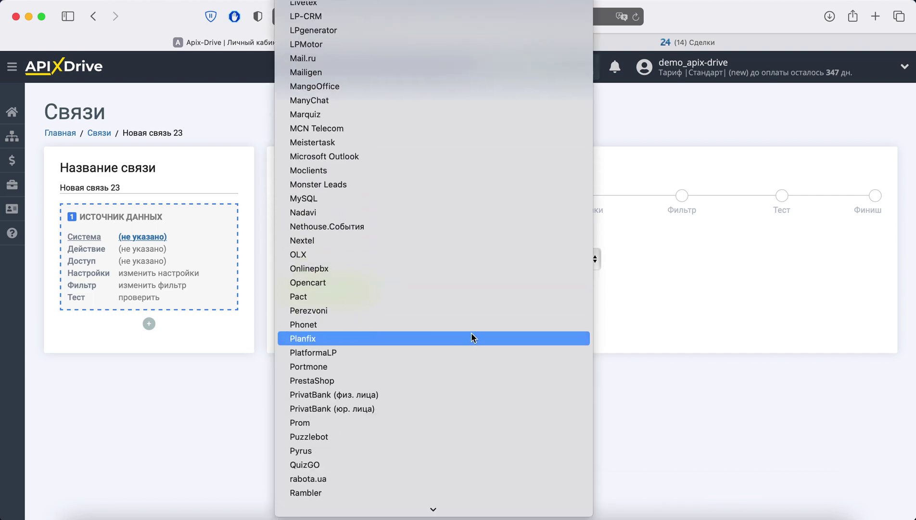
pyautogui.scroll(-20, 473, 337)
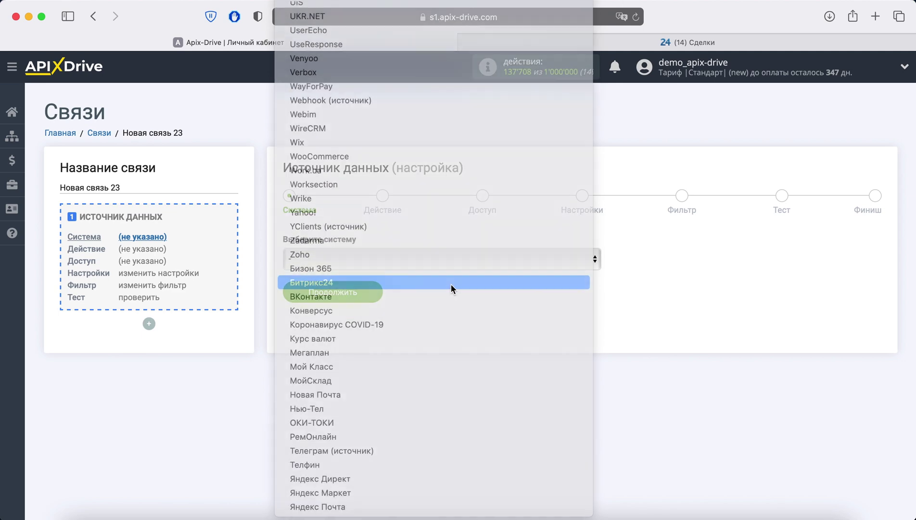
pyautogui.click(451, 283)
pyautogui.click(376, 290)
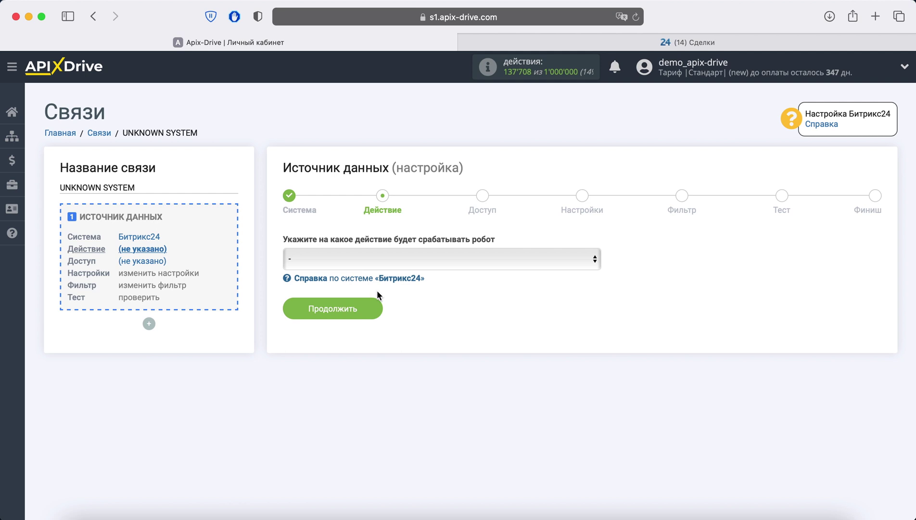
# Set the data source action to Загрузить СДЕЛКИ (новые) and continue to the access stage
pyautogui.click(377, 261)
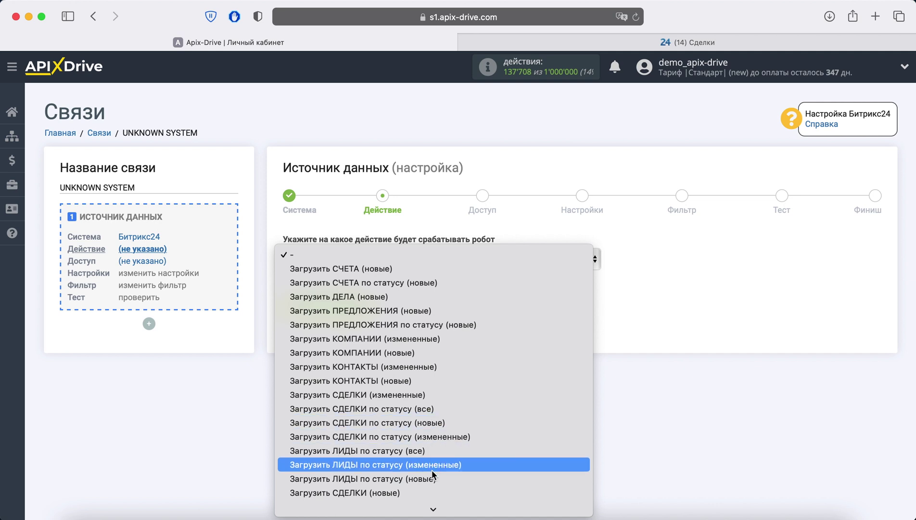
pyautogui.click(428, 493)
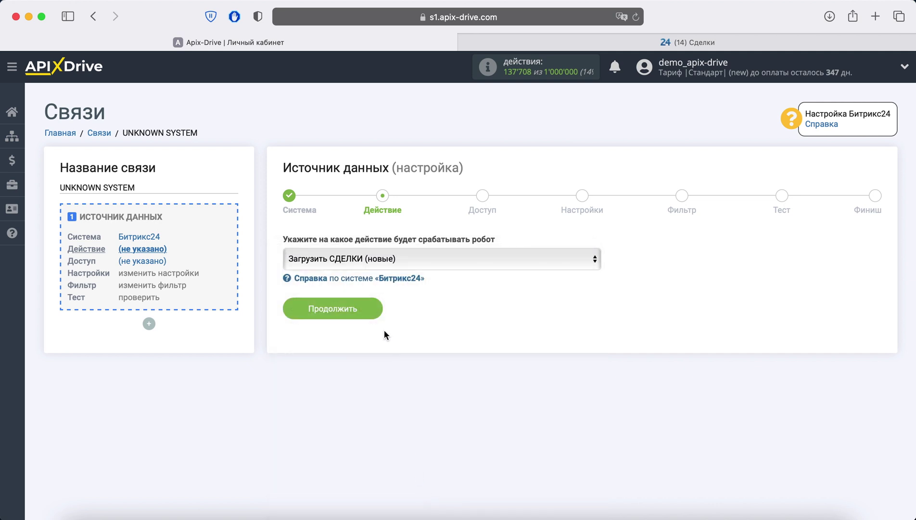
pyautogui.click(368, 311)
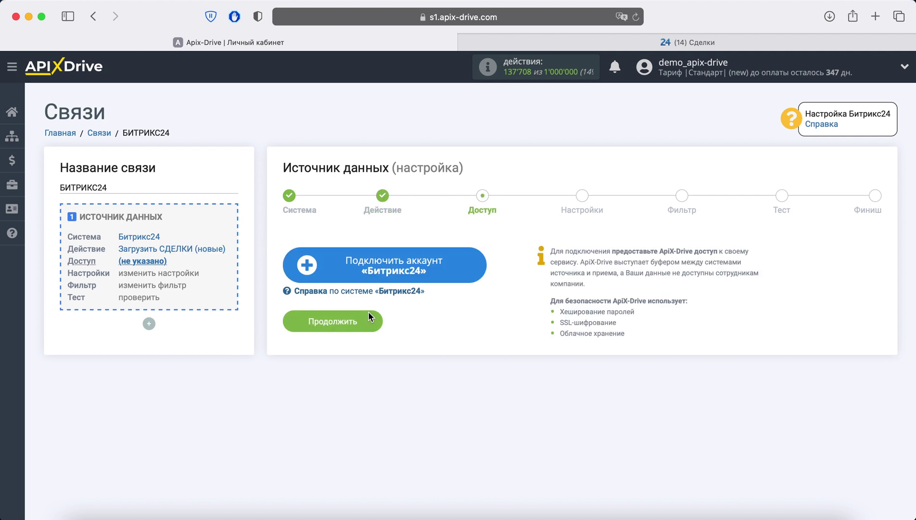
# Start connecting a Битрикс24 account with installation type облако and registration country Украина
pyautogui.click(358, 275)
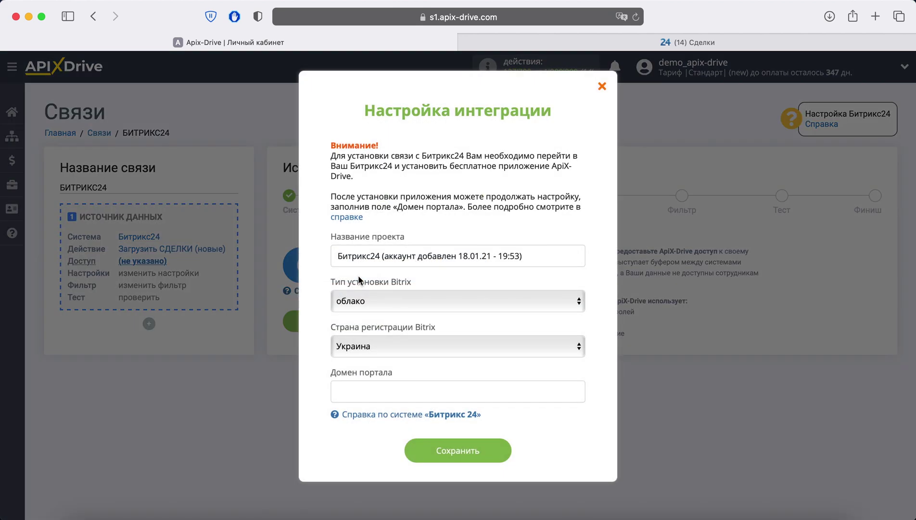
pyautogui.click(376, 299)
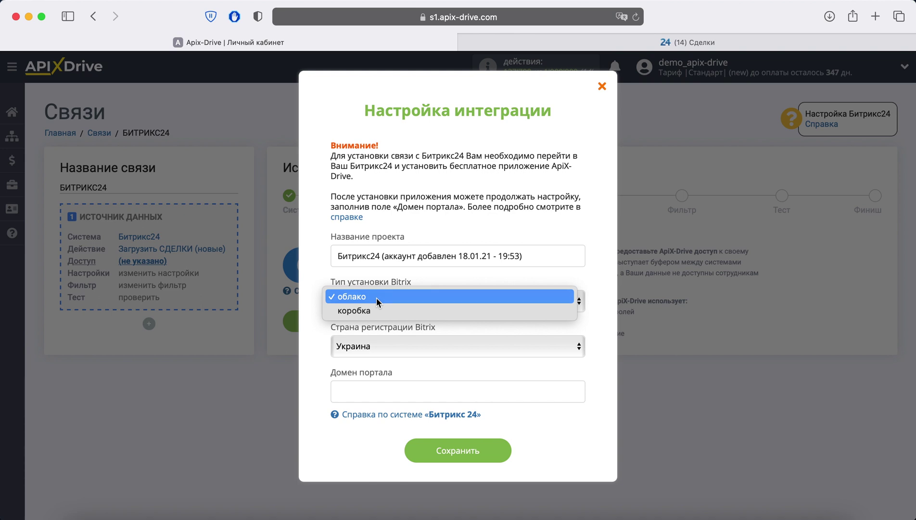
pyautogui.click(376, 297)
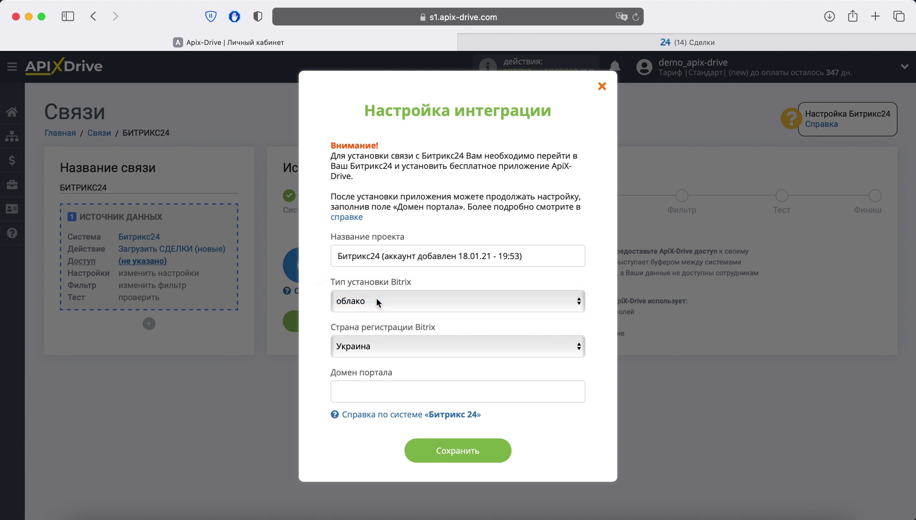
pyautogui.click(385, 346)
pyautogui.click(385, 341)
pyautogui.click(362, 389)
# Switch to Bitrix24 and open the ApiX-Drive app's page in its application catalogue
pyautogui.click(593, 44)
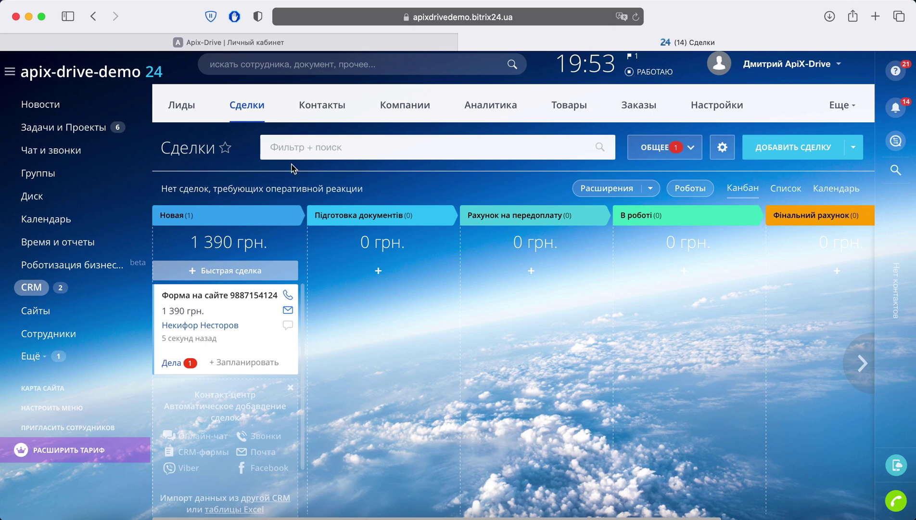
pyautogui.click(31, 356)
pyautogui.scroll(-5, 32, 366)
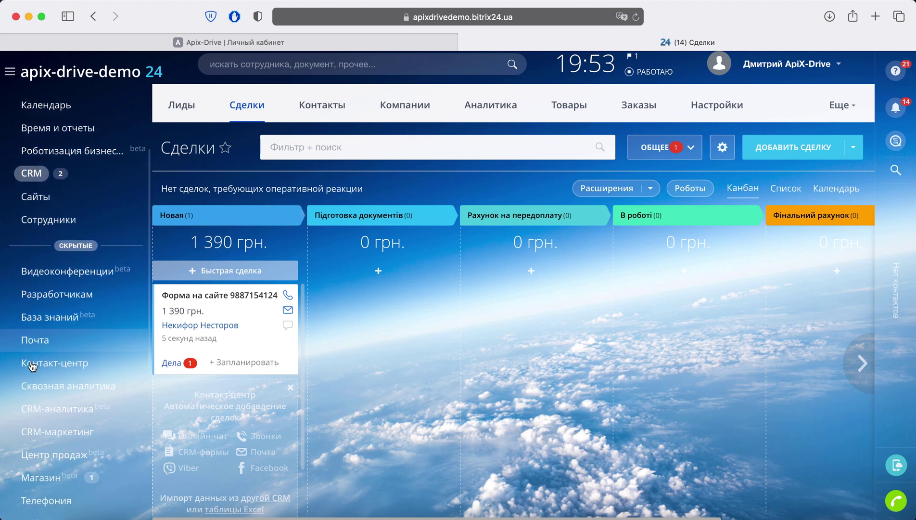
pyautogui.scroll(-3, 39, 445)
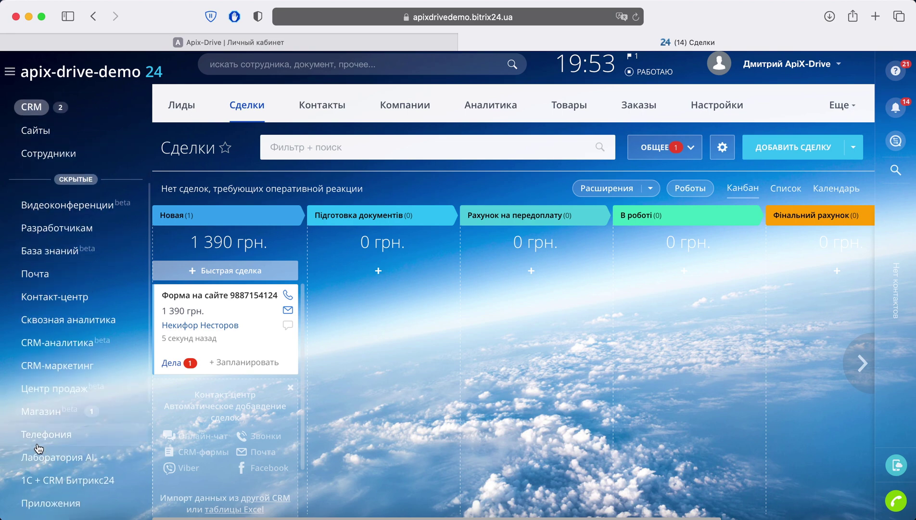
pyautogui.click(46, 502)
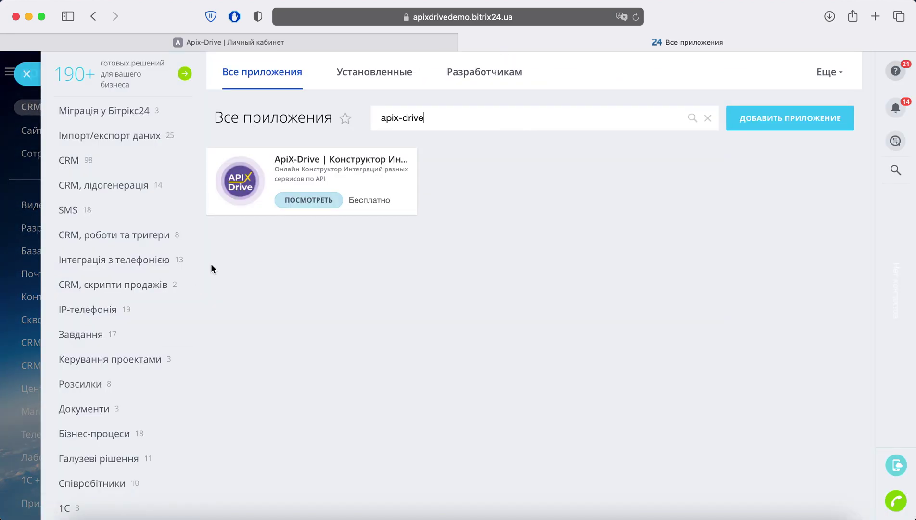
pyautogui.click(297, 204)
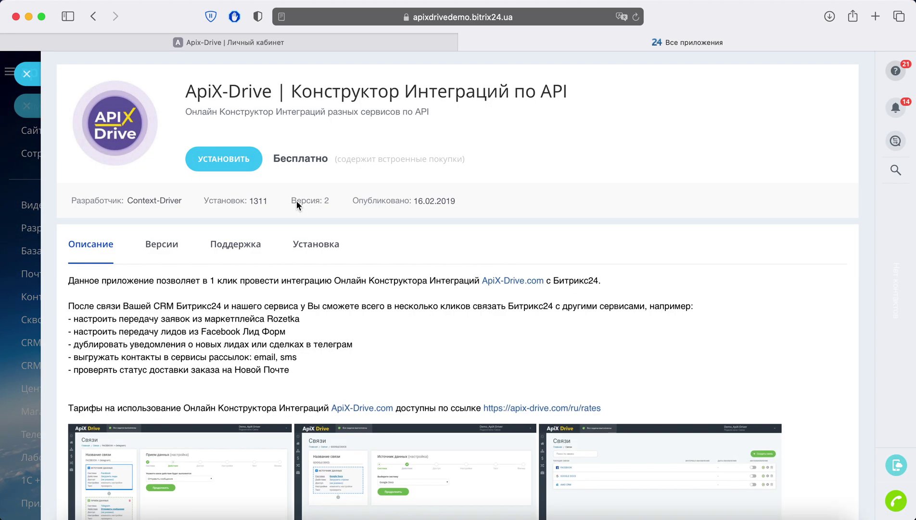
# Install the ApiX-Drive app, accepting the licence agreement and the privacy policy
pyautogui.click(235, 163)
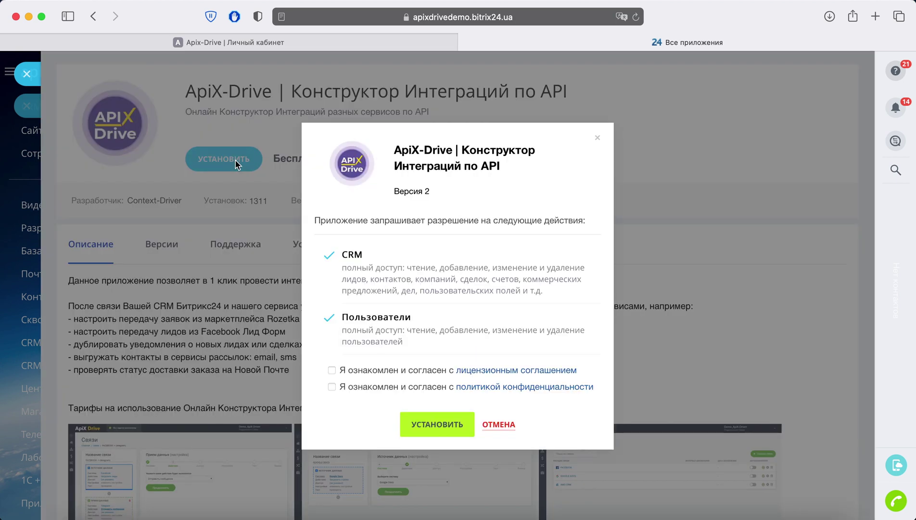
pyautogui.click(331, 371)
pyautogui.click(332, 386)
pyautogui.click(424, 426)
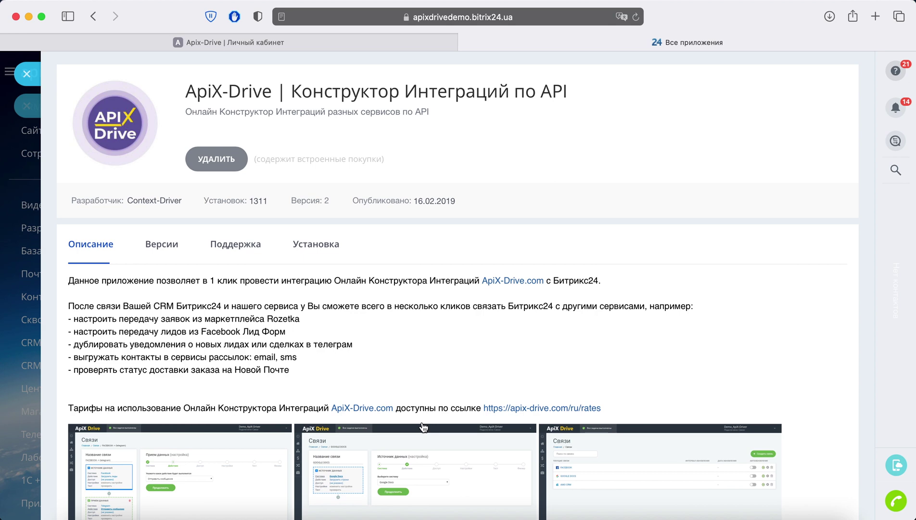
# Copy the portal domain apixdrivedemo.bitrix24.ua from the Bitrix24 page address
pyautogui.click(440, 18)
pyautogui.moveTo(415, 19); pyautogui.dragTo(315, 19)
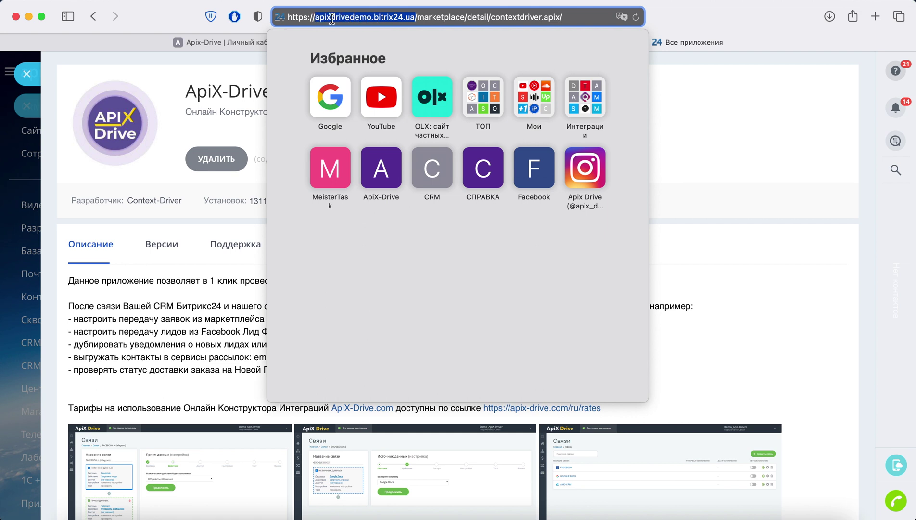
pyautogui.rightClick(333, 19)
pyautogui.click(348, 40)
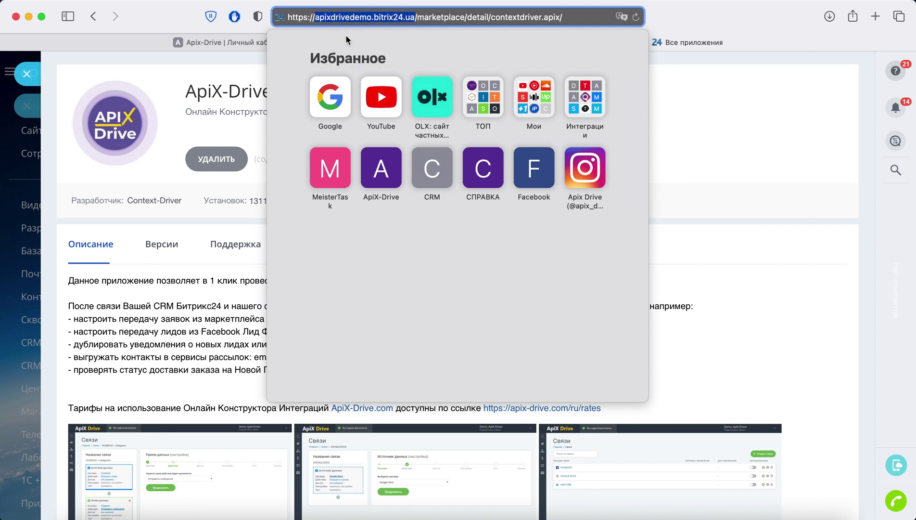
# Return to ApiX-Drive, paste the copied domain as the portal domain and save the integration settings
pyautogui.click(239, 44)
pyautogui.click(355, 380)
pyautogui.rightClick(355, 380)
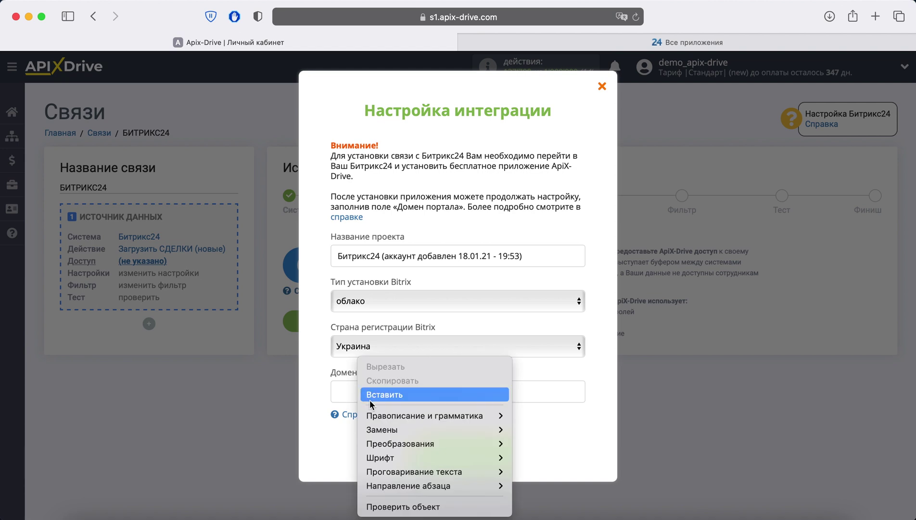
pyautogui.click(373, 396)
pyautogui.click(456, 450)
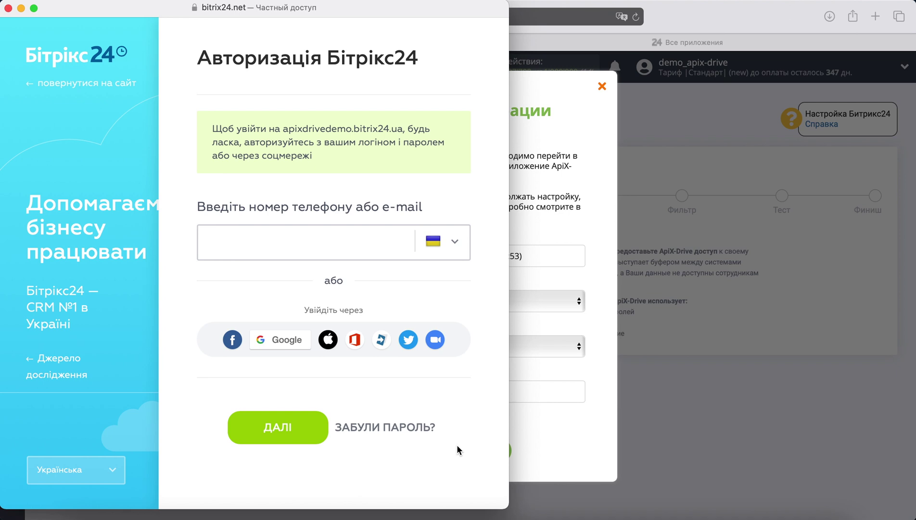
# Sign in to Bitrix24 with the account e-mail and password to authorise the connection
pyautogui.click(254, 248)
pyautogui.rightClick(255, 245)
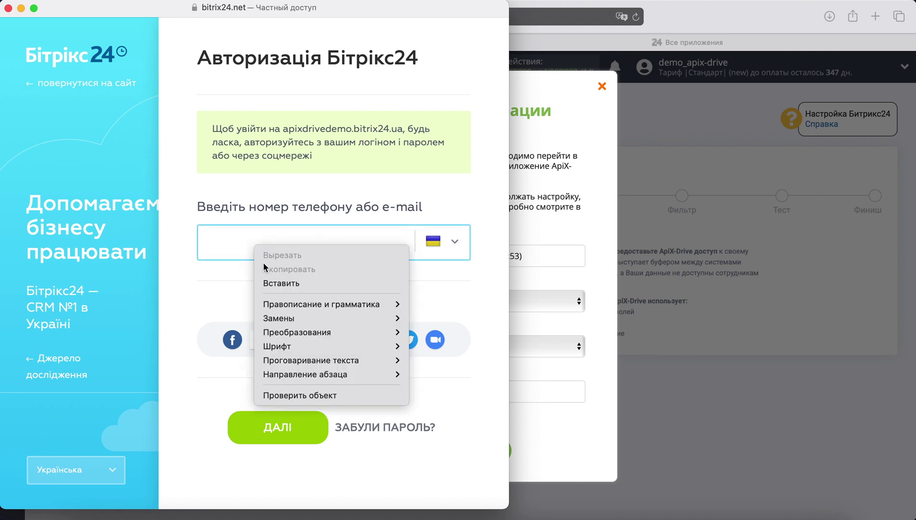
pyautogui.click(276, 283)
pyautogui.click(309, 424)
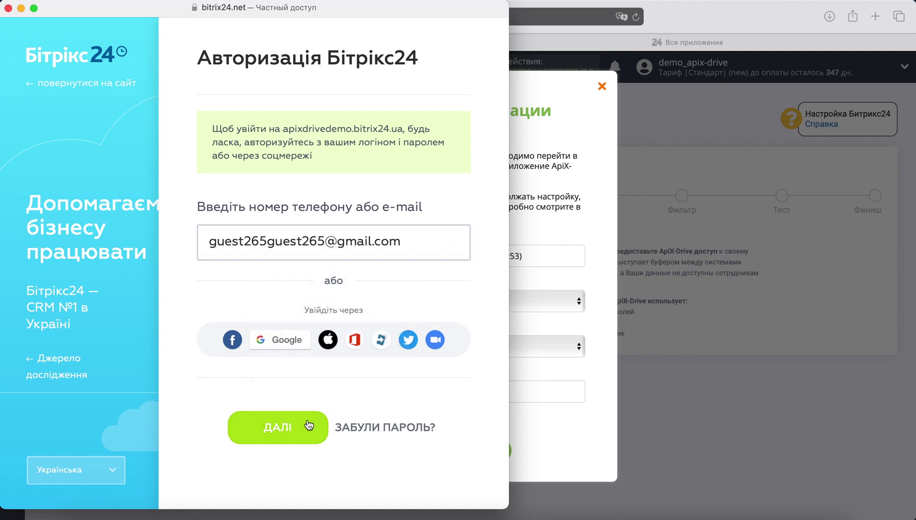
pyautogui.click(287, 373)
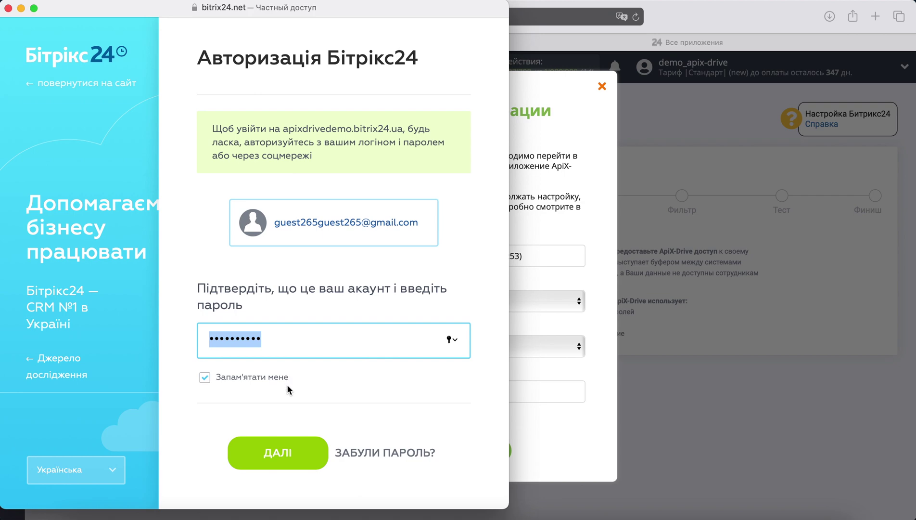
pyautogui.click(309, 445)
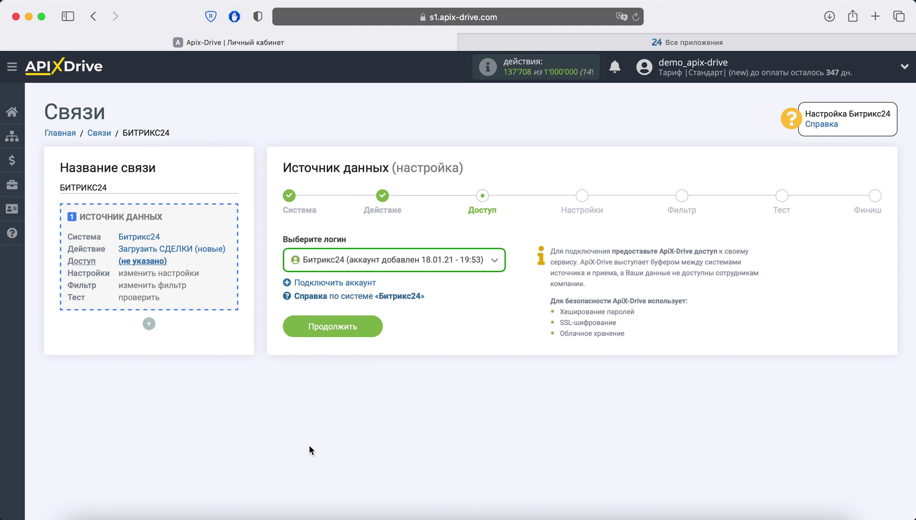
# Continue with the connected Битрикс24 account, keep Без воронки, Воронка продаж and Воронка производства selected, and add no filter condition
pyautogui.click(365, 326)
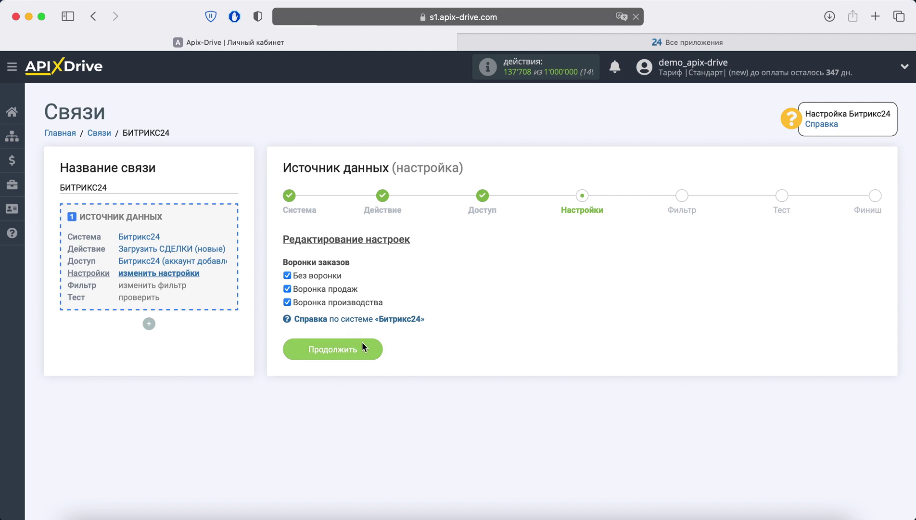
pyautogui.click(362, 347)
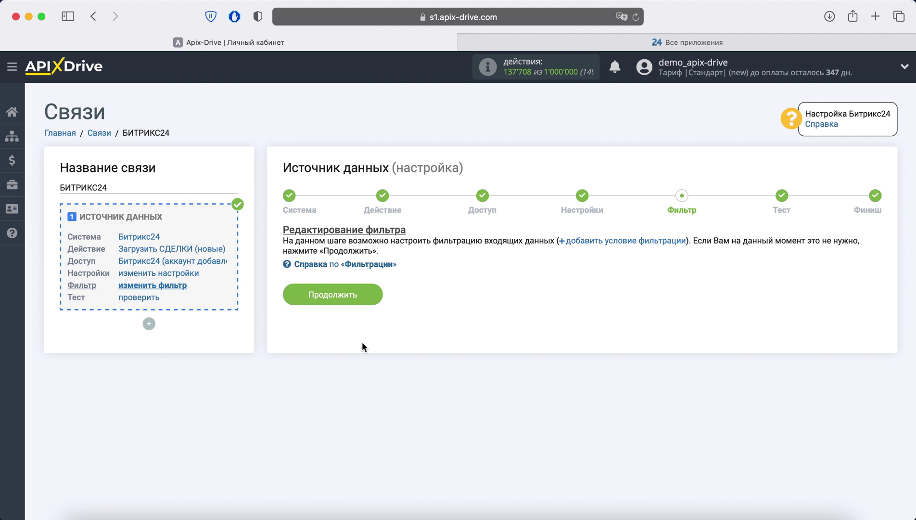
pyautogui.click(364, 296)
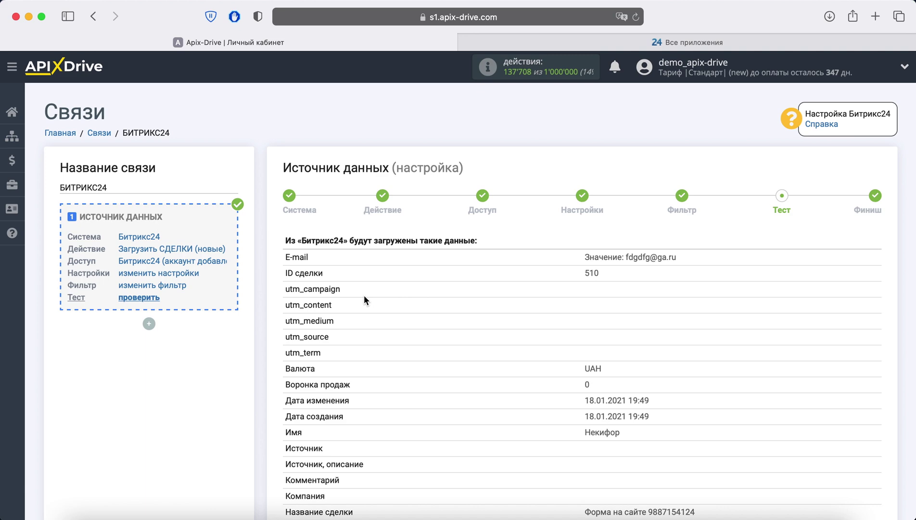
# Review the sample deal data loaded from Битрикс24 and complete the data source setup
pyautogui.scroll(-10, 364, 296)
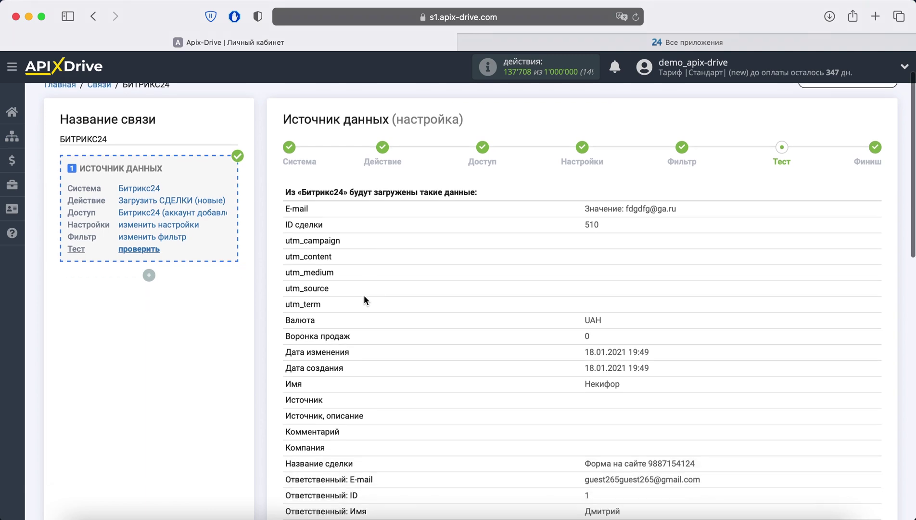
pyautogui.scroll(-2, 364, 299)
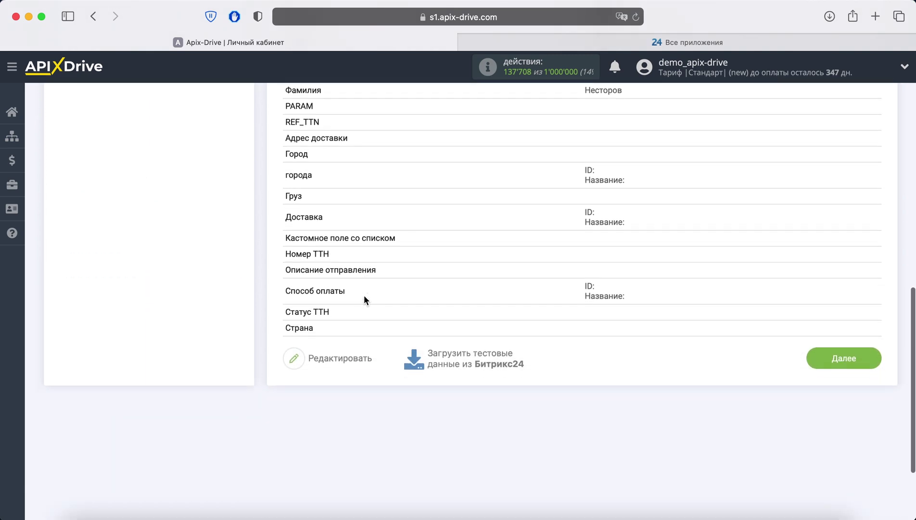
pyautogui.click(826, 358)
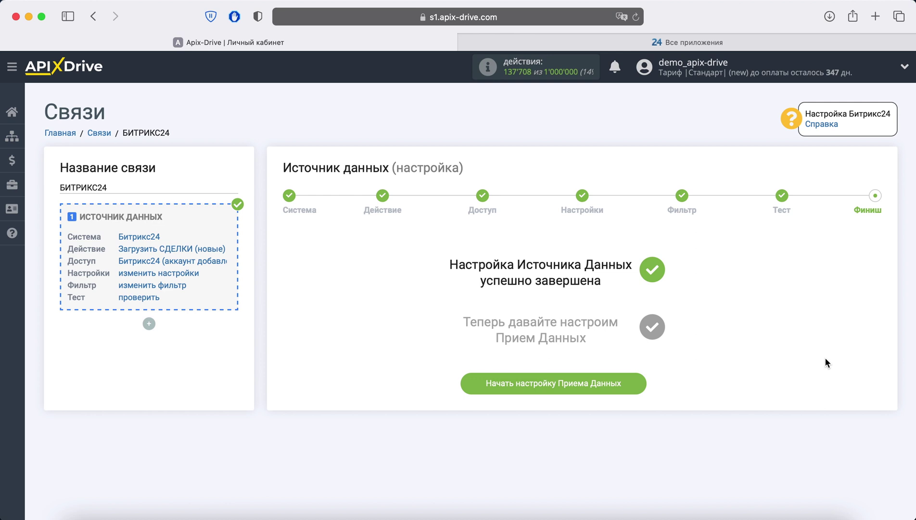
# Start the data receiver setup and select Телеграм as the receiving system
pyautogui.click(638, 379)
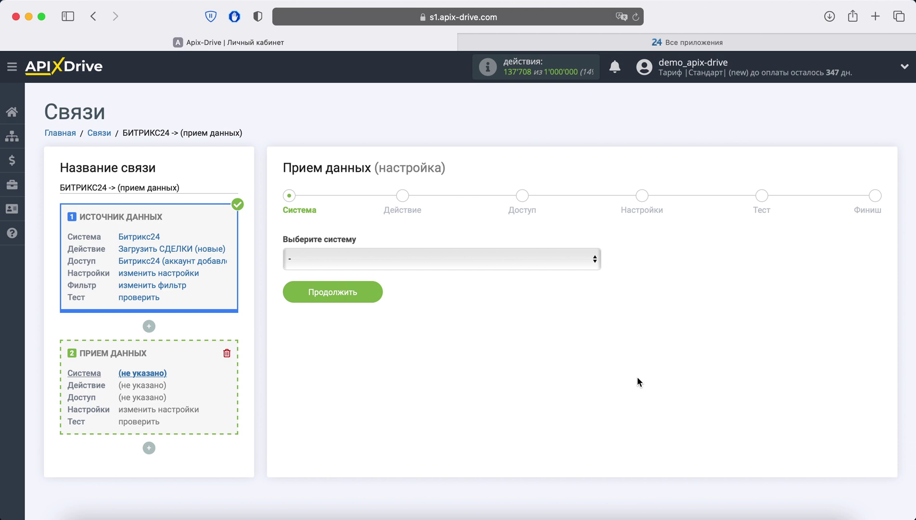
pyautogui.click(518, 262)
pyautogui.scroll(-20, 494, 325)
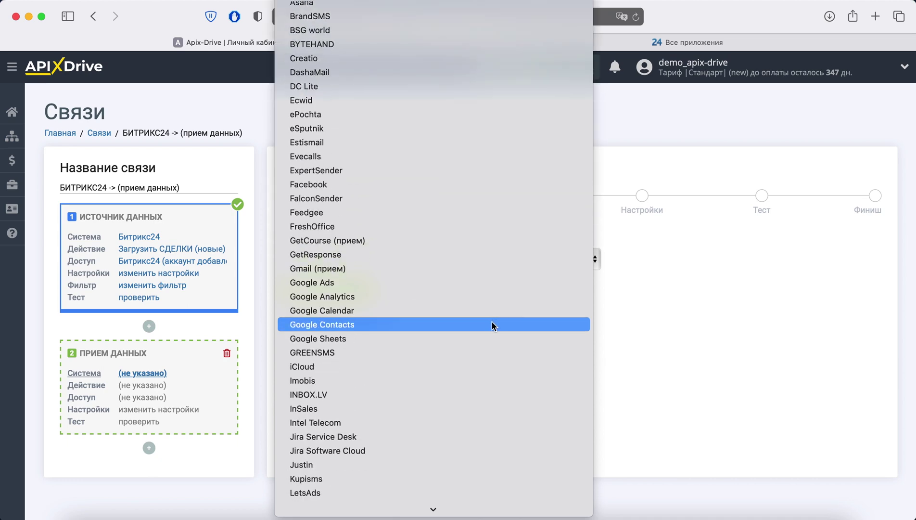
pyautogui.scroll(-15, 494, 325)
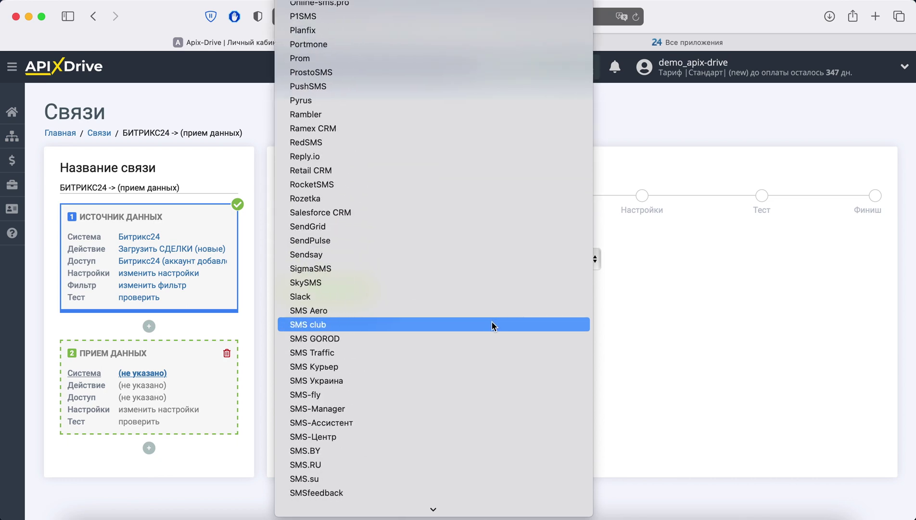
pyautogui.scroll(-10, 494, 325)
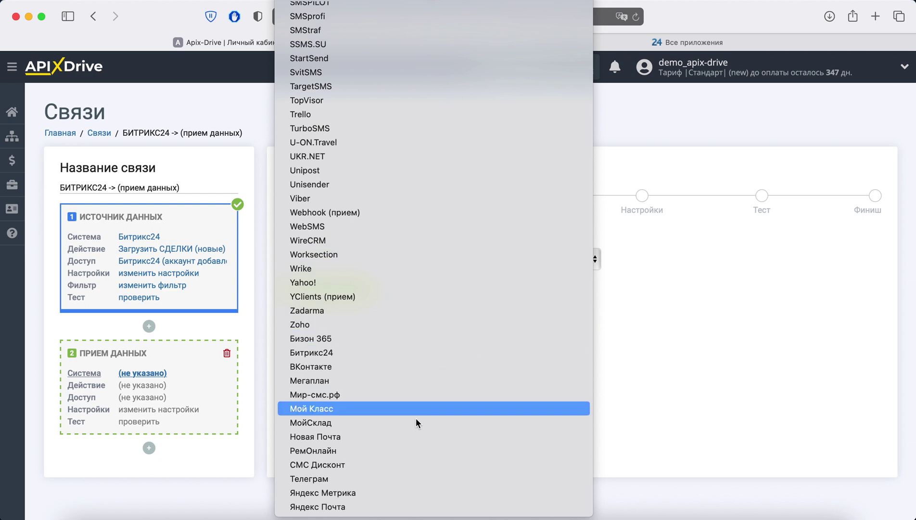
pyautogui.click(396, 478)
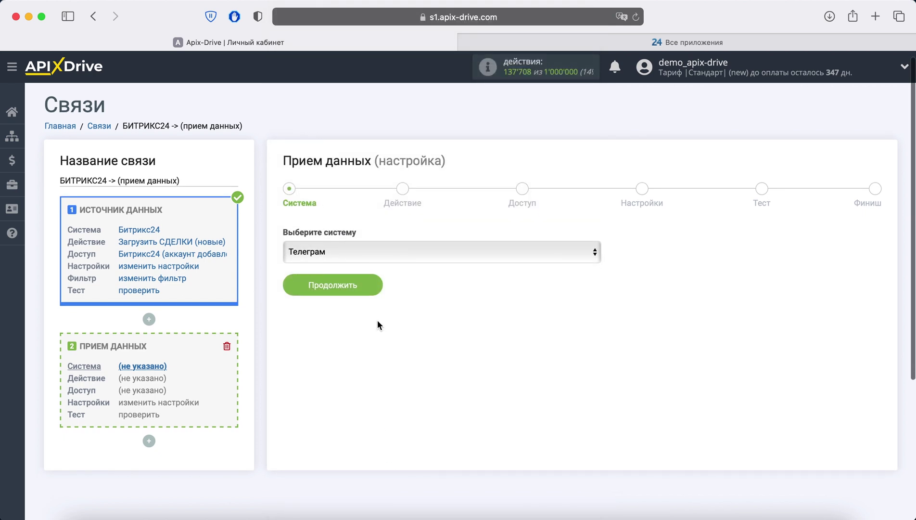
pyautogui.click(373, 286)
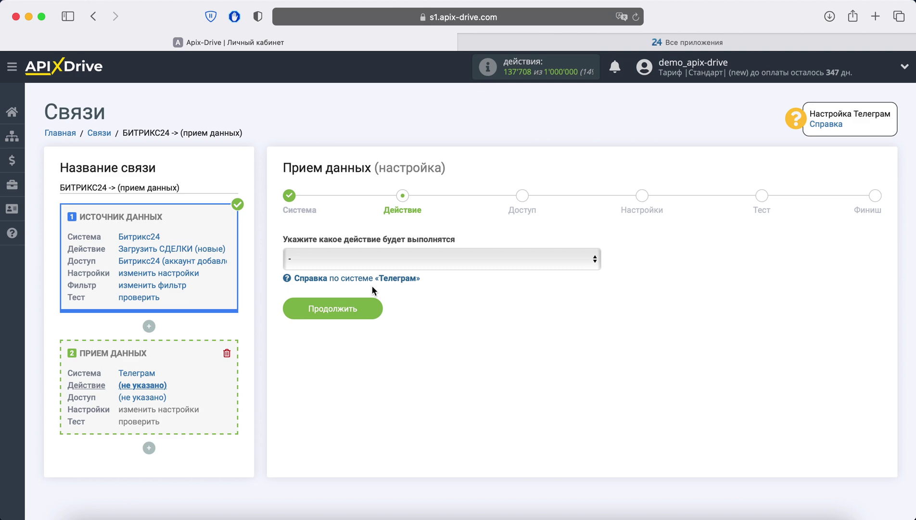
# Set the receiver action to Отправить сообщение and start connecting a Телеграм account
pyautogui.click(378, 263)
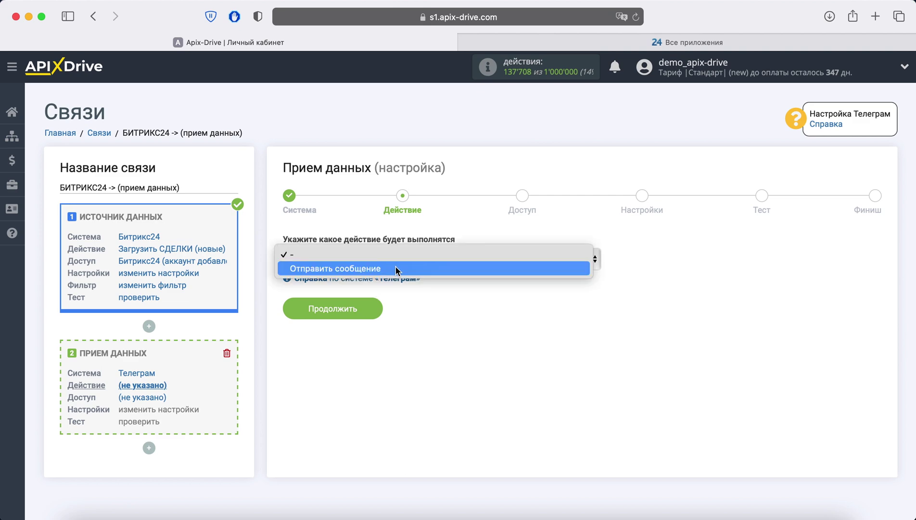
pyautogui.click(396, 268)
pyautogui.click(361, 306)
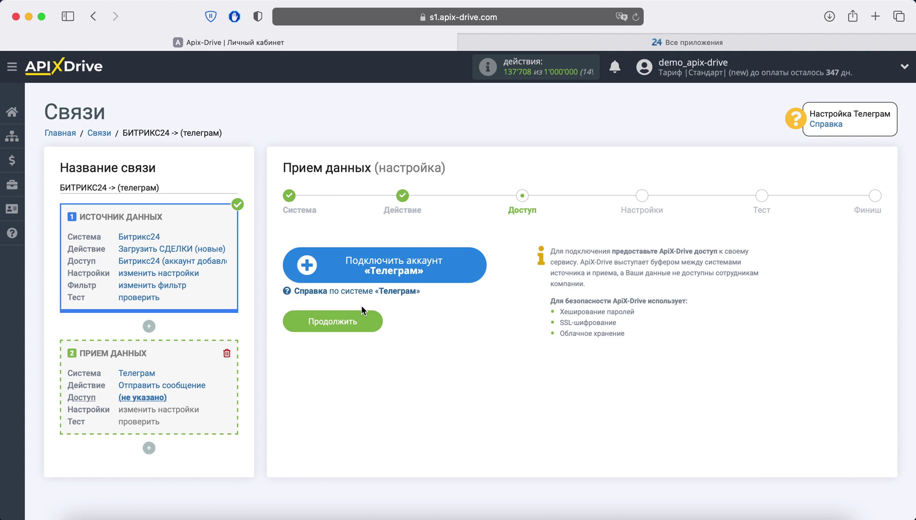
pyautogui.click(354, 276)
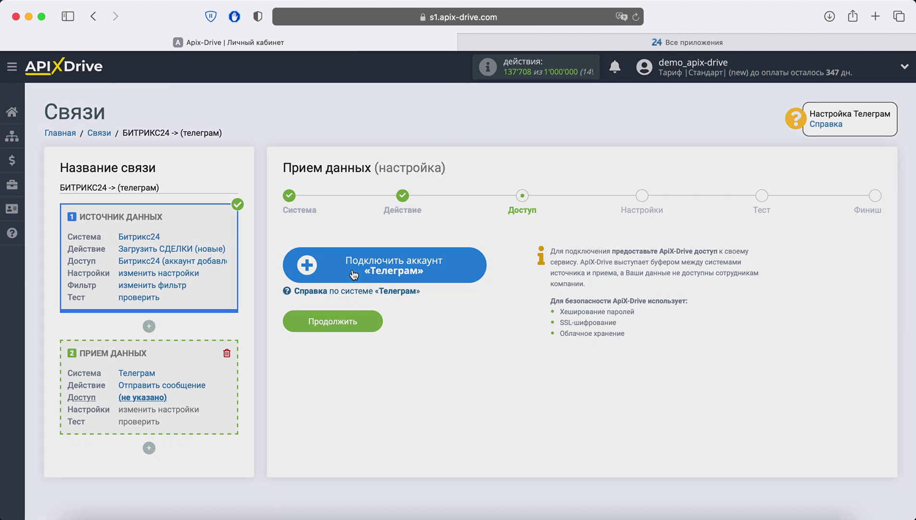
pyautogui.click(416, 297)
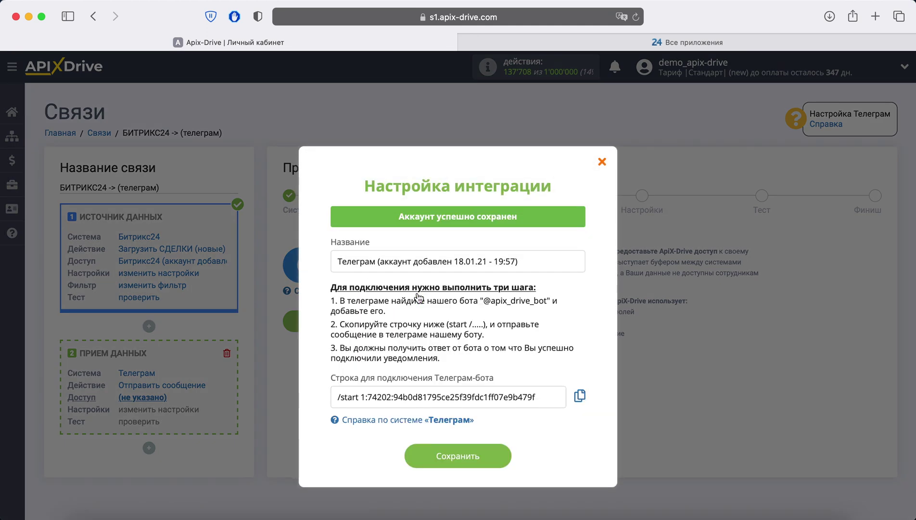
pyautogui.moveTo(483, 301); pyautogui.dragTo(546, 301)
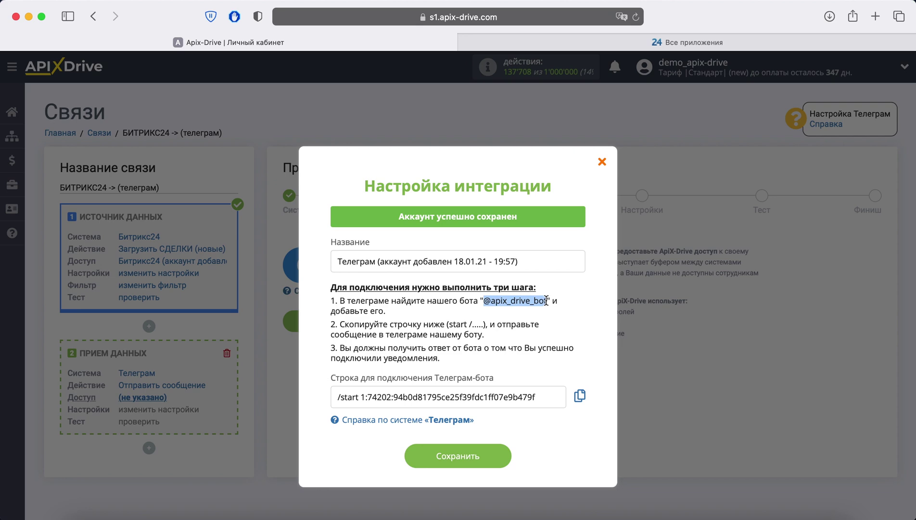
pyautogui.rightClick(535, 299)
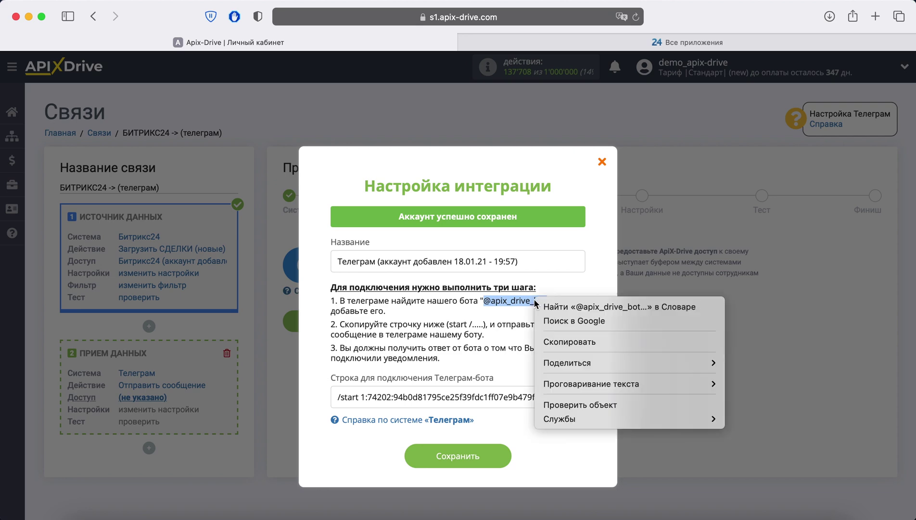
pyautogui.click(565, 342)
pyautogui.press('super+Tab')
pyautogui.click(96, 72)
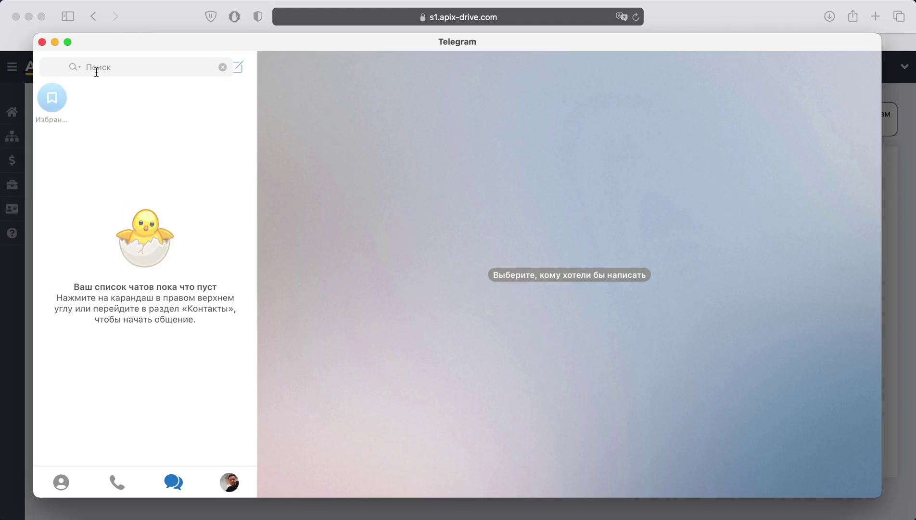
pyautogui.rightClick(97, 72)
pyautogui.click(122, 103)
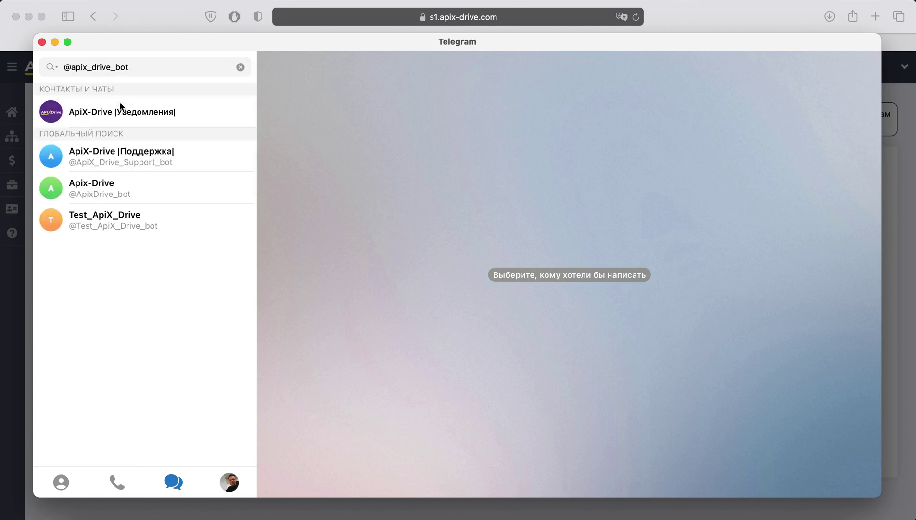
pyautogui.click(121, 109)
pyautogui.click(568, 479)
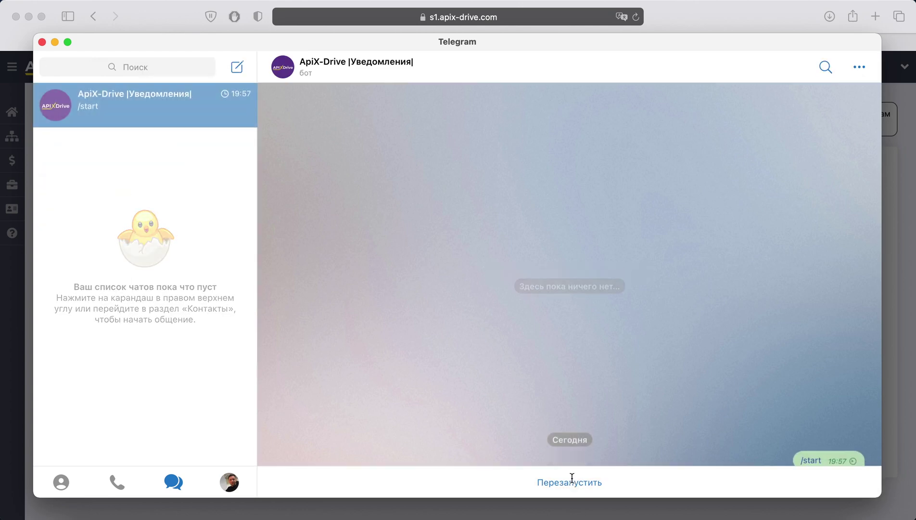
# Copy the Telegram bot connection string from ApiX-Drive and send it to the bot in the Telegram chat
pyautogui.press('super+Tab')
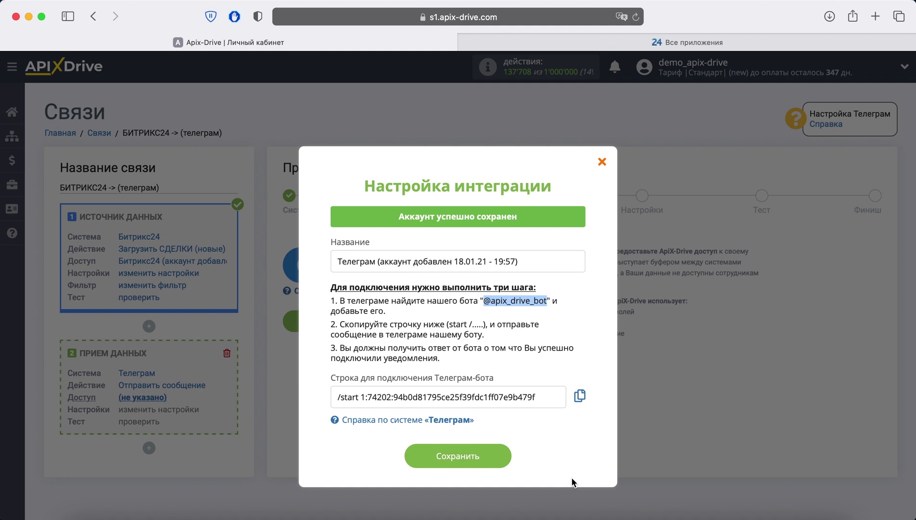
pyautogui.moveTo(536, 398); pyautogui.dragTo(336, 398)
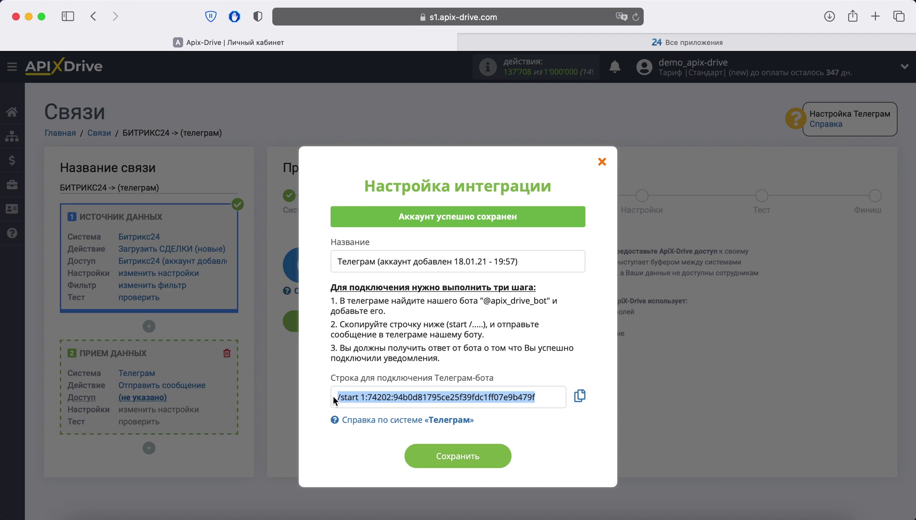
pyautogui.rightClick(339, 399)
pyautogui.click(376, 366)
pyautogui.press('super+Tab')
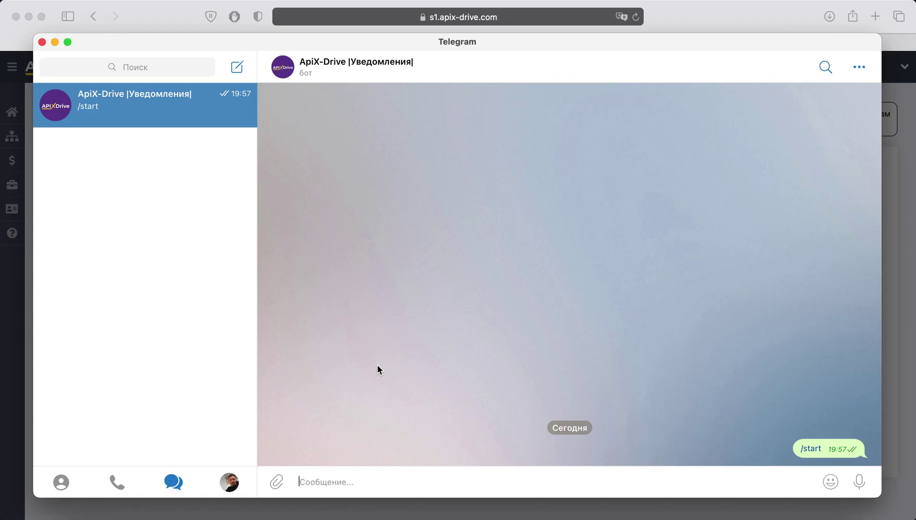
pyautogui.rightClick(350, 479)
pyautogui.click(357, 465)
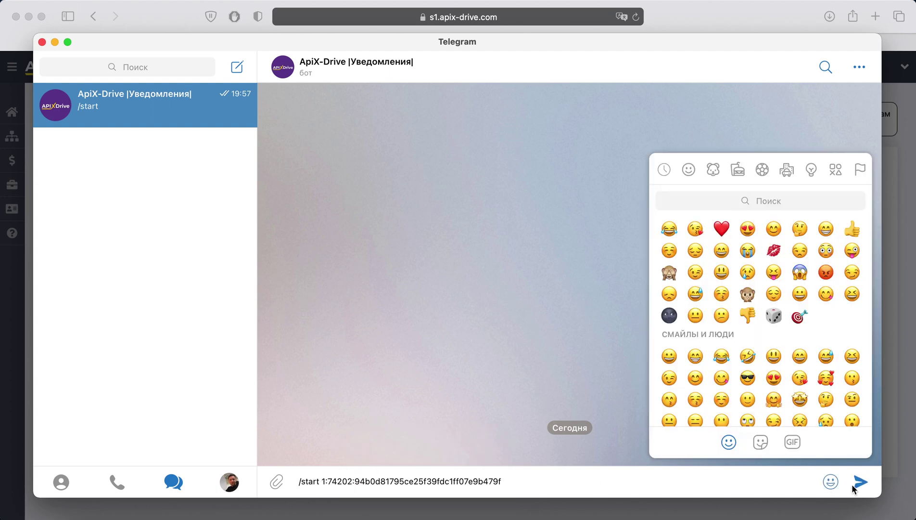
pyautogui.click(859, 481)
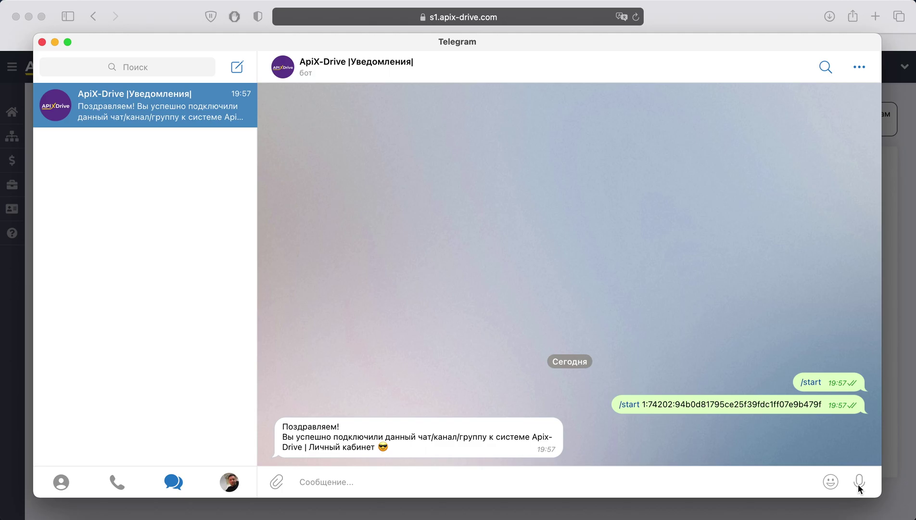
# Return to ApiX-Drive, save the integration settings, reload the page and continue with the connected Телеграм account
pyautogui.press('super+Tab')
pyautogui.click(472, 462)
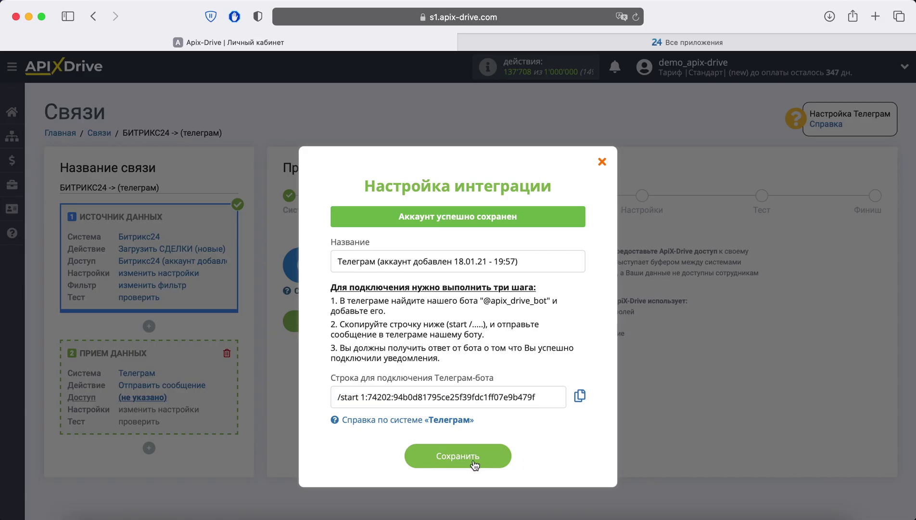
pyautogui.click(636, 17)
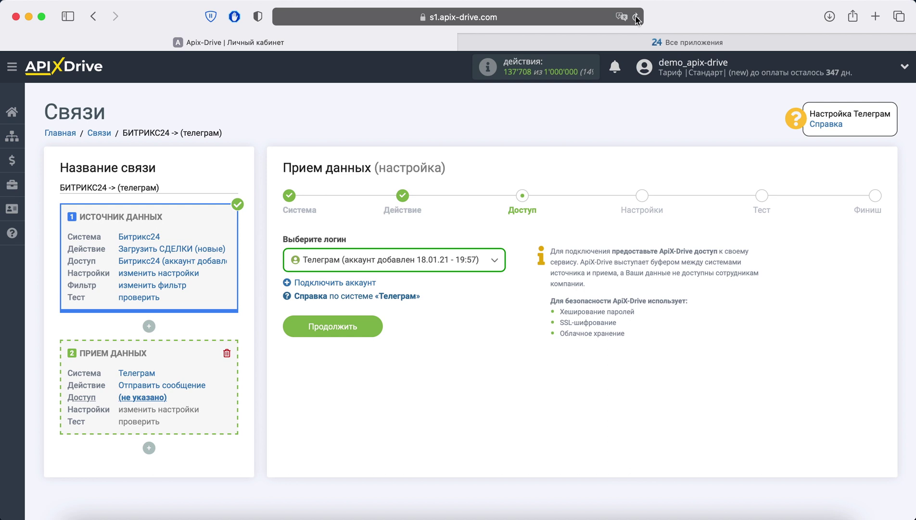
pyautogui.click(367, 326)
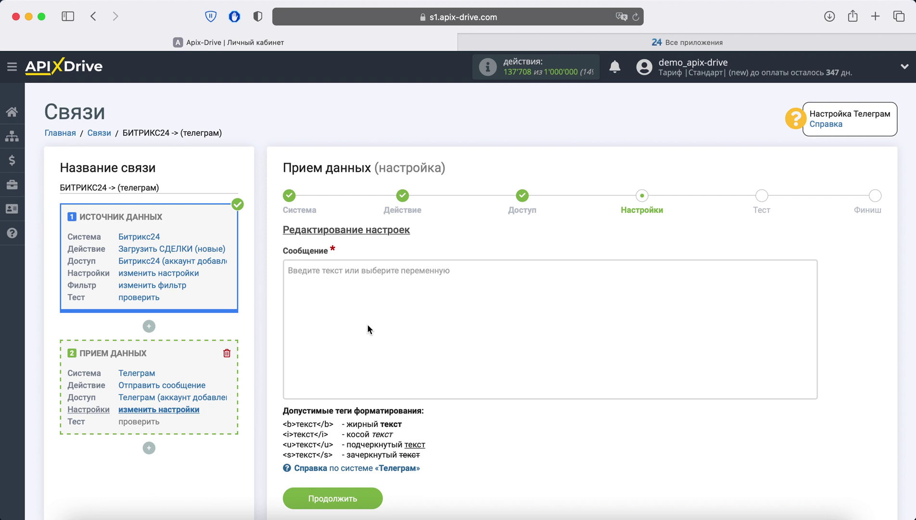
# Insert the Битрикс24 variable Дата создания into the message and add an "Имя:" line with the Имя variable
pyautogui.click(355, 278)
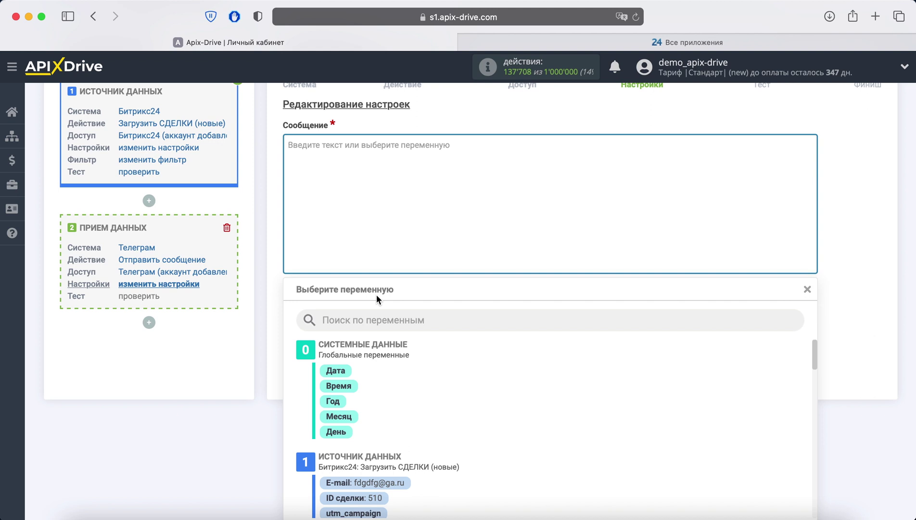
pyautogui.scroll(-5, 465, 365)
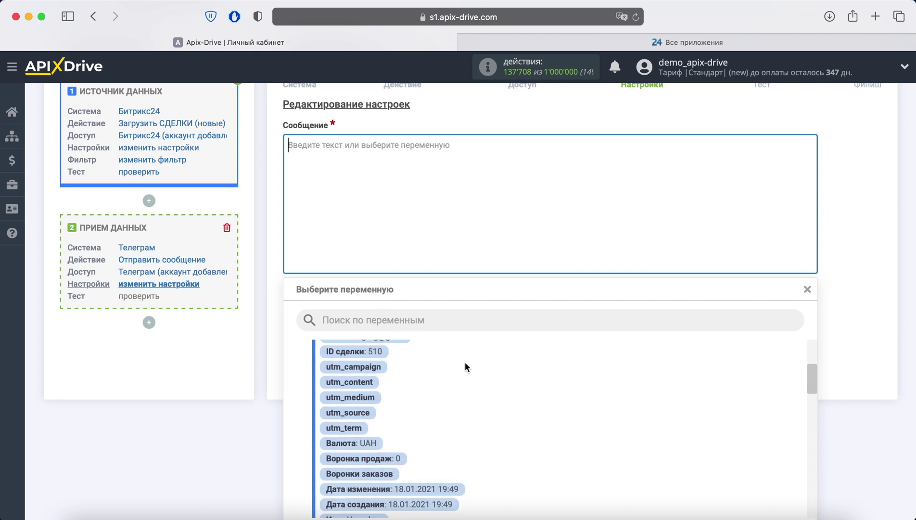
pyautogui.click(422, 425)
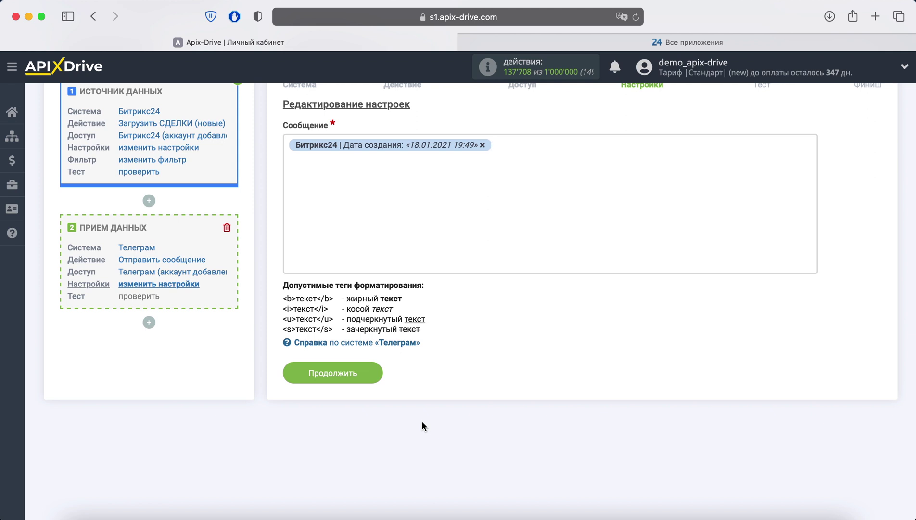
pyautogui.press('Return')
pyautogui.write('Имя:')
pyautogui.click(323, 161)
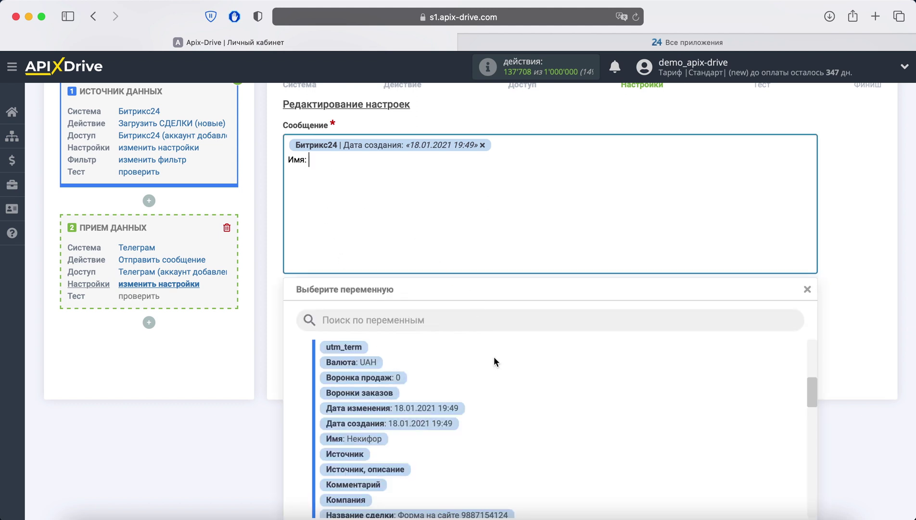
pyautogui.click(379, 438)
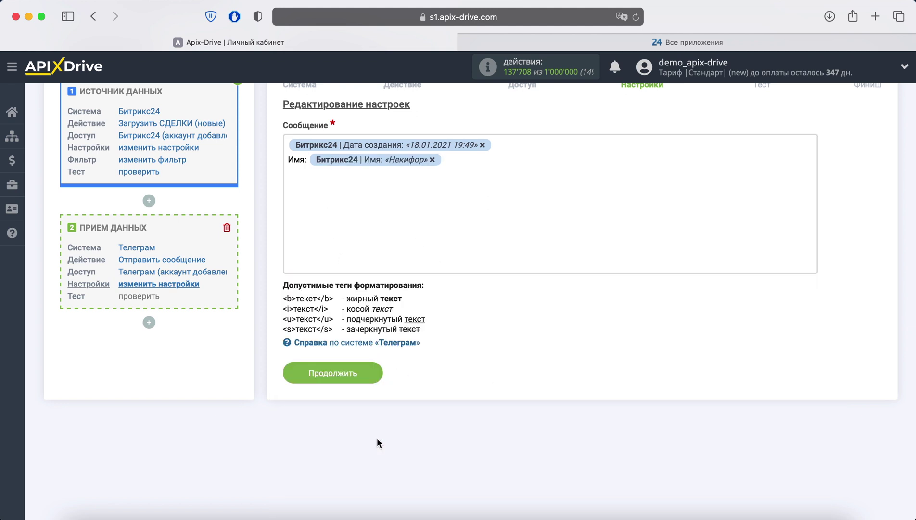
# Add a "Фамилия:" line to the message with the Битрикс24 variable Фамилия
pyautogui.press('Return')
pyautogui.write('Фамилия:')
pyautogui.click(345, 177)
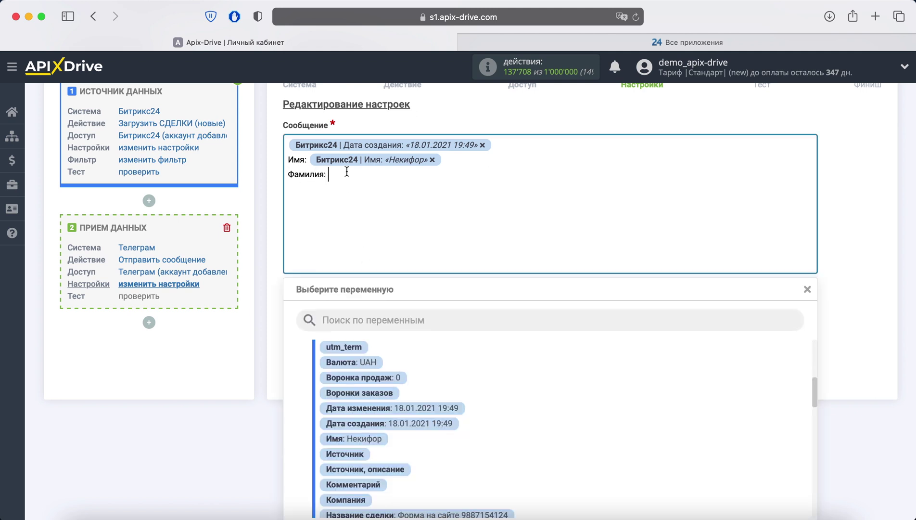
pyautogui.scroll(-10, 498, 409)
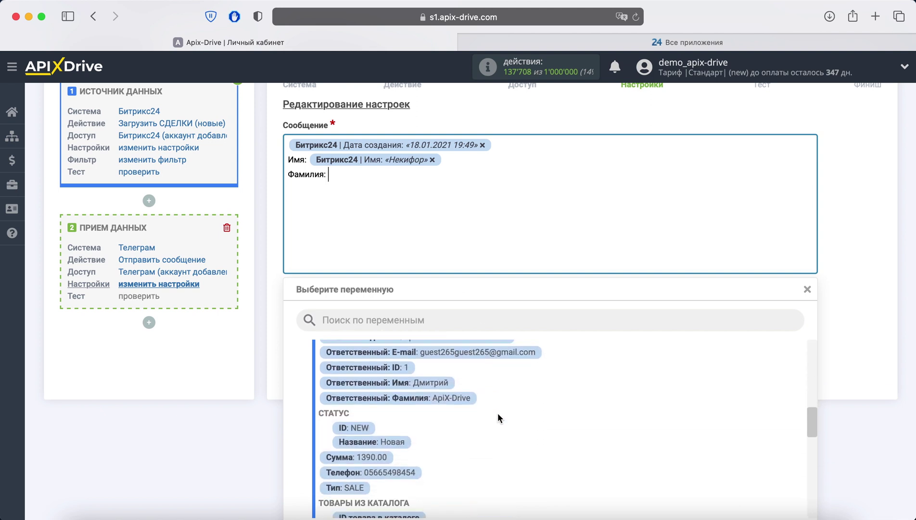
pyautogui.scroll(-5, 497, 417)
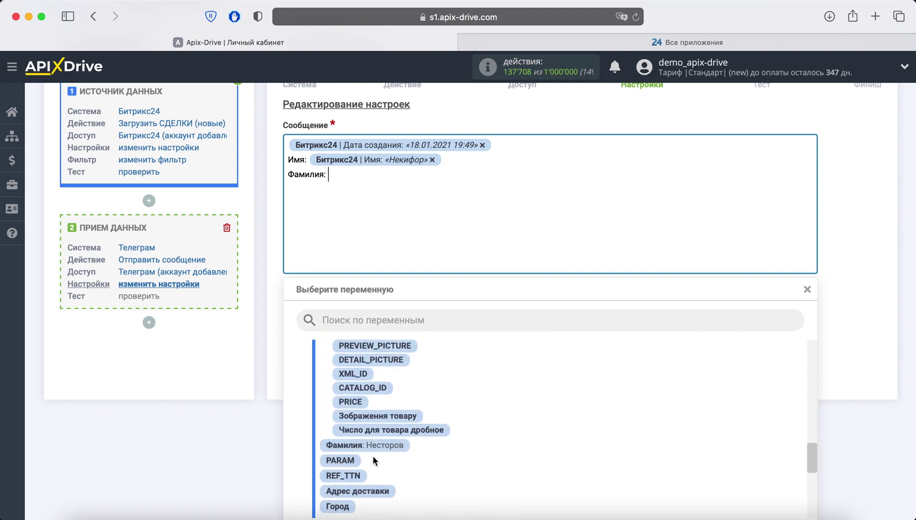
pyautogui.click(371, 447)
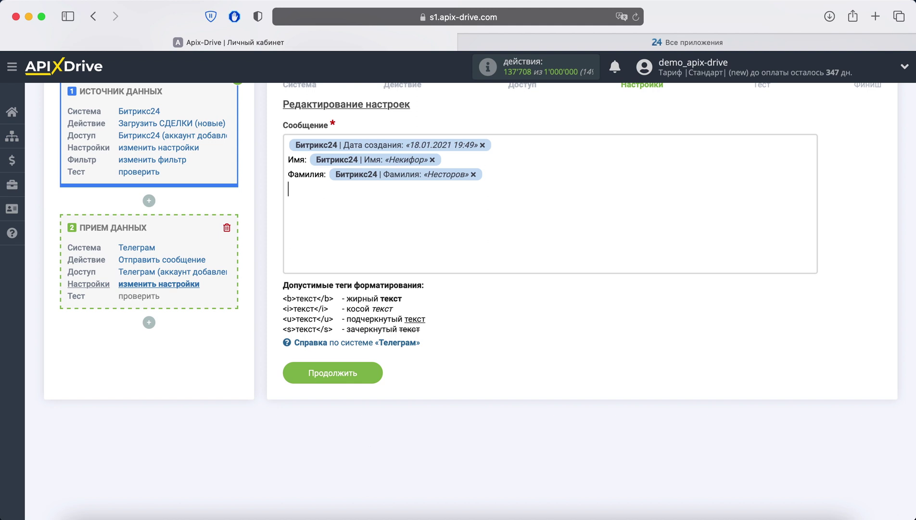
# Add a "Телефон:" line to the message with the Битрикс24 variable Телефон
pyautogui.write('Телефон:')
pyautogui.click(344, 269)
pyautogui.scroll(5, 513, 474)
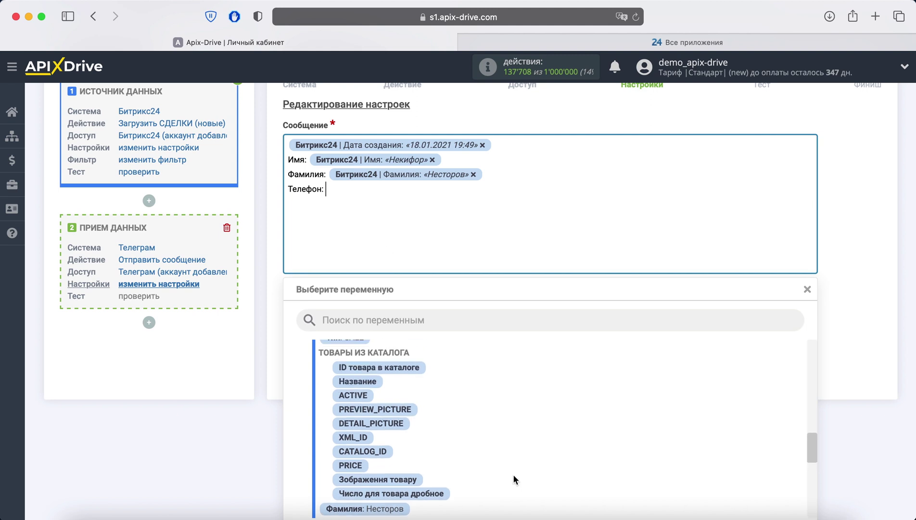
pyautogui.click(394, 398)
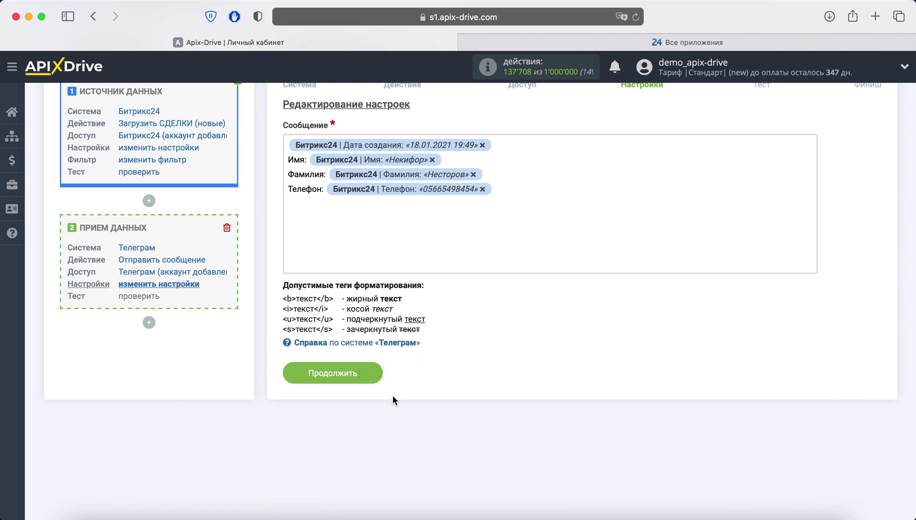
# Add an "Email:" line to the message with the Битрикс24 variable E-mail
pyautogui.write('Email:')
pyautogui.scroll(-1, 381, 339)
pyautogui.click(328, 205)
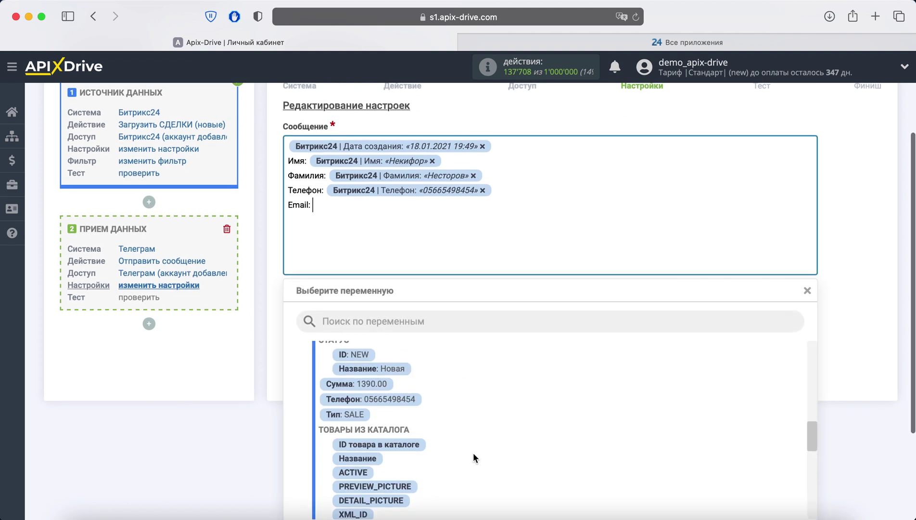
pyautogui.scroll(5, 473, 452)
pyautogui.scroll(10, 473, 458)
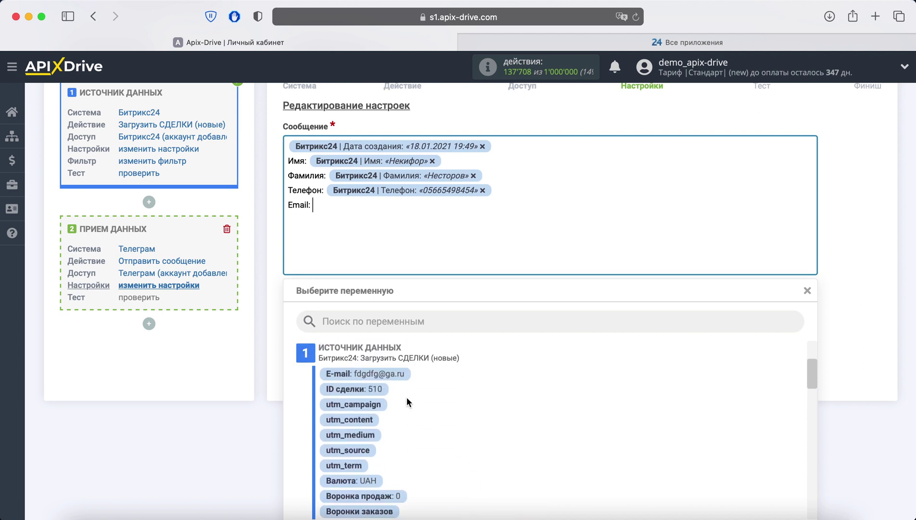
pyautogui.click(403, 374)
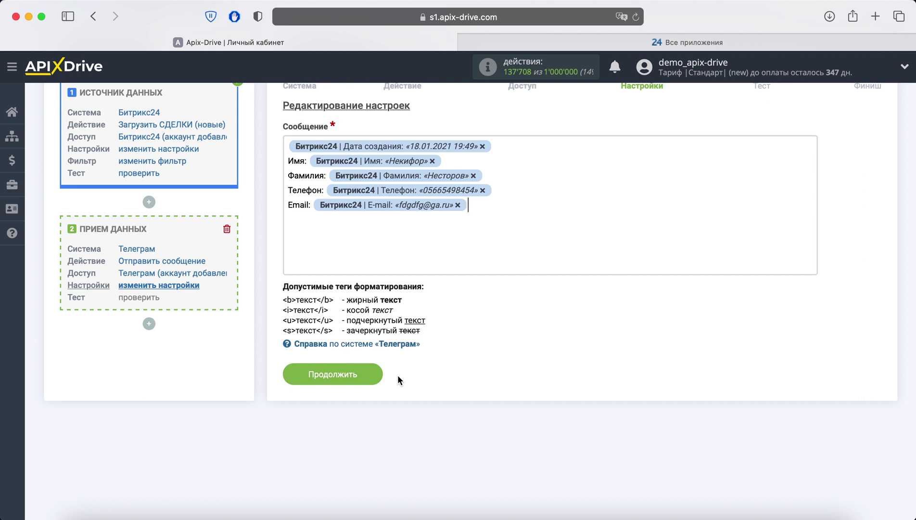
# Continue with the message settings, send test data to Телеграм and switch to Telegram to check the received message
pyautogui.click(372, 373)
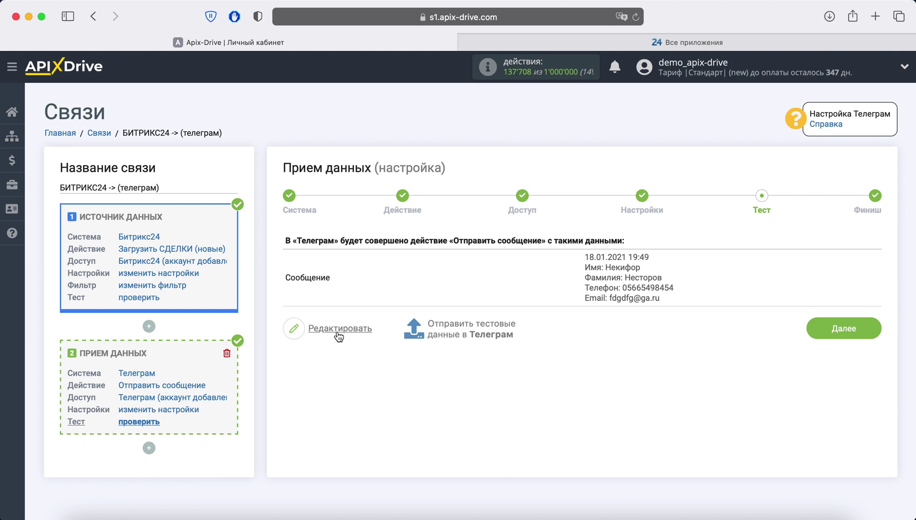
pyautogui.click(444, 337)
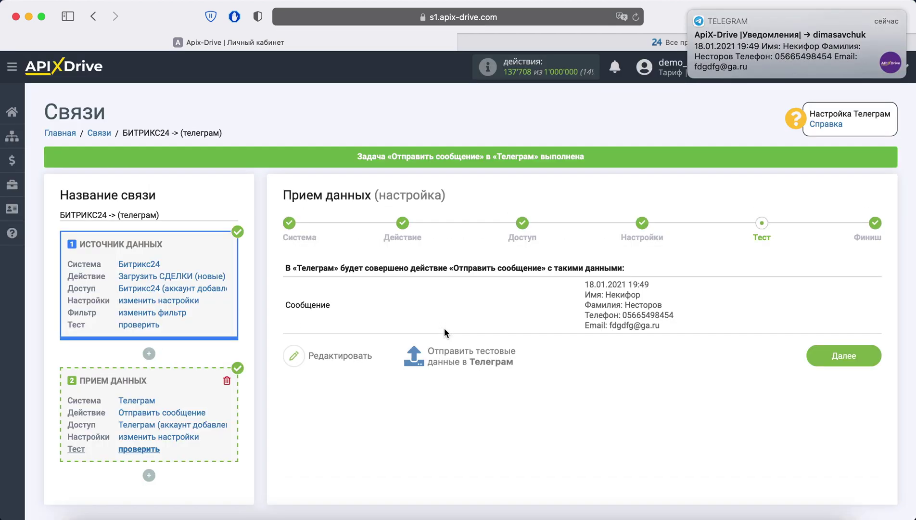
pyautogui.press('super+Tab')
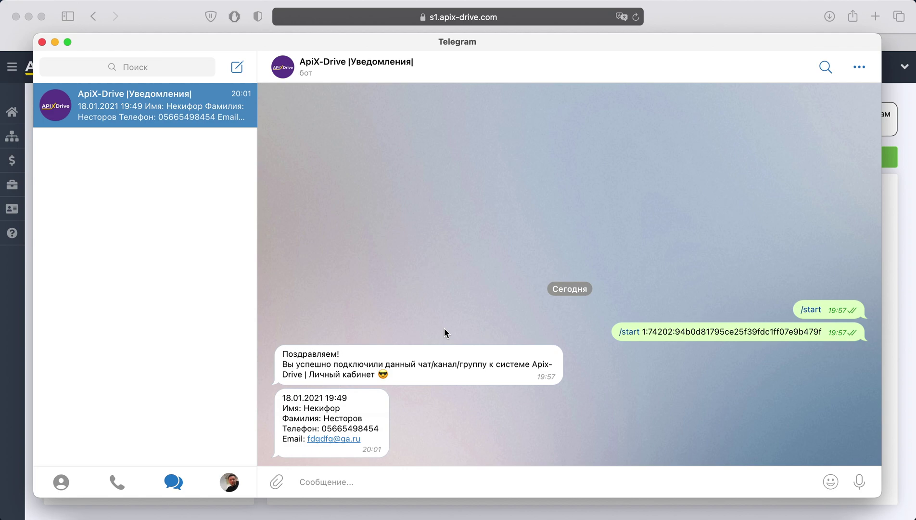
# Return to ApiX-Drive, finish the data reception setup and enable automatic updating for the connection
pyautogui.press('super+Tab')
pyautogui.click(818, 350)
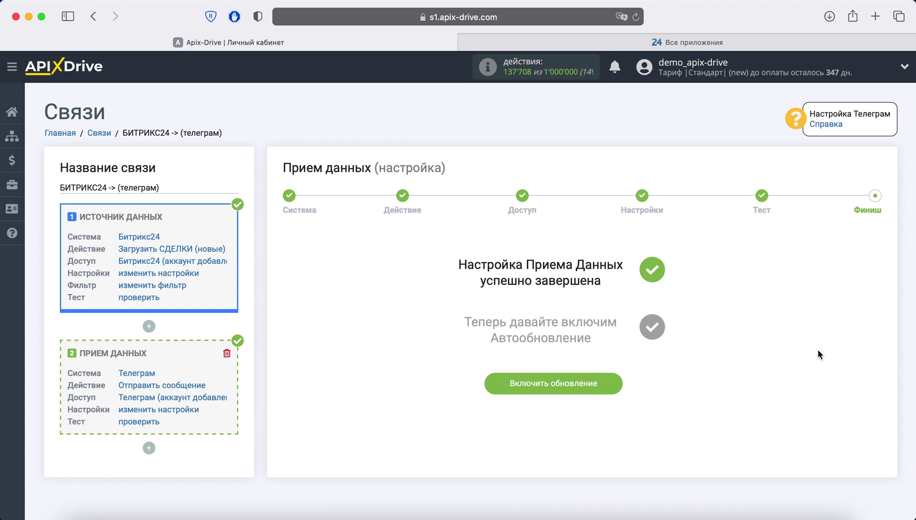
pyautogui.click(610, 379)
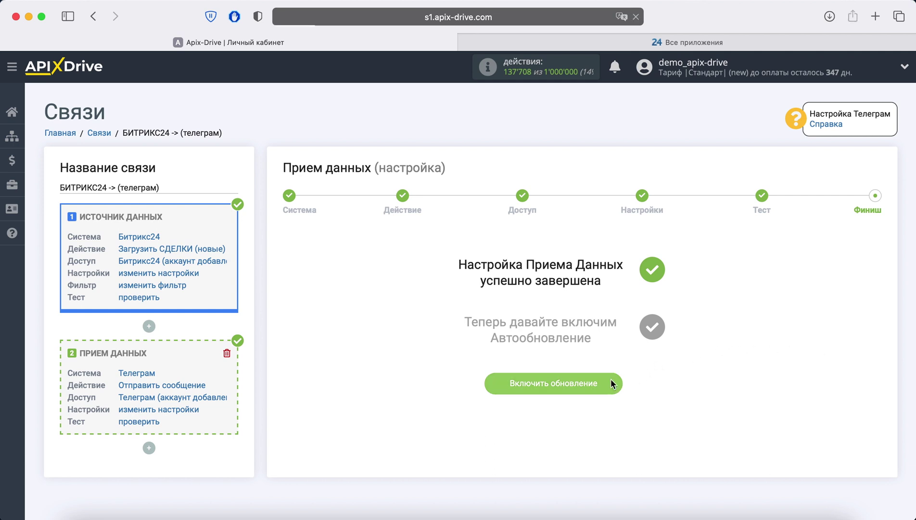
# Set the БИТРИКС24 -> (телеграм) connection's update interval to 5 минут, save the settings and reload the page
pyautogui.click(868, 210)
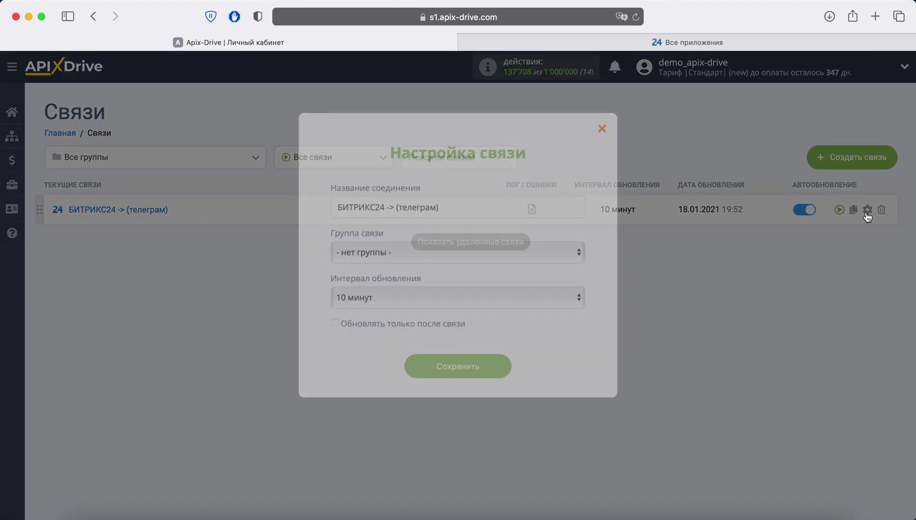
pyautogui.click(545, 291)
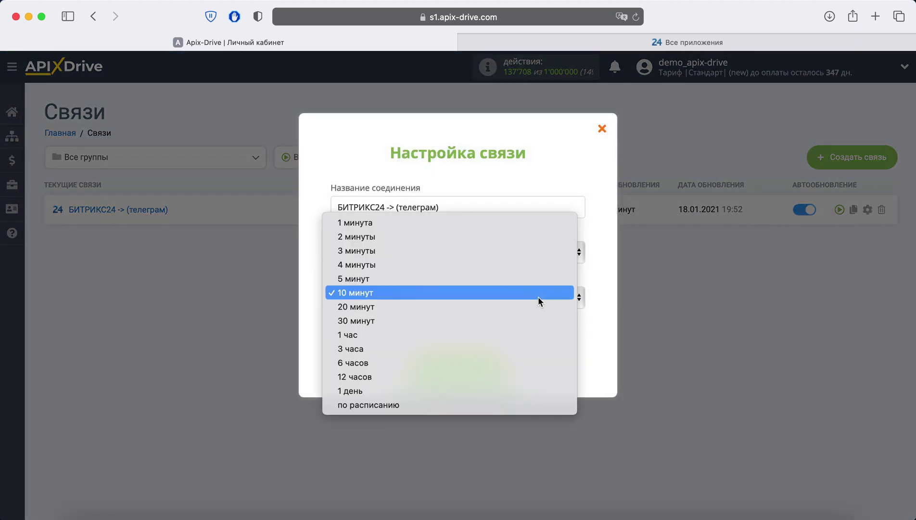
pyautogui.click(520, 280)
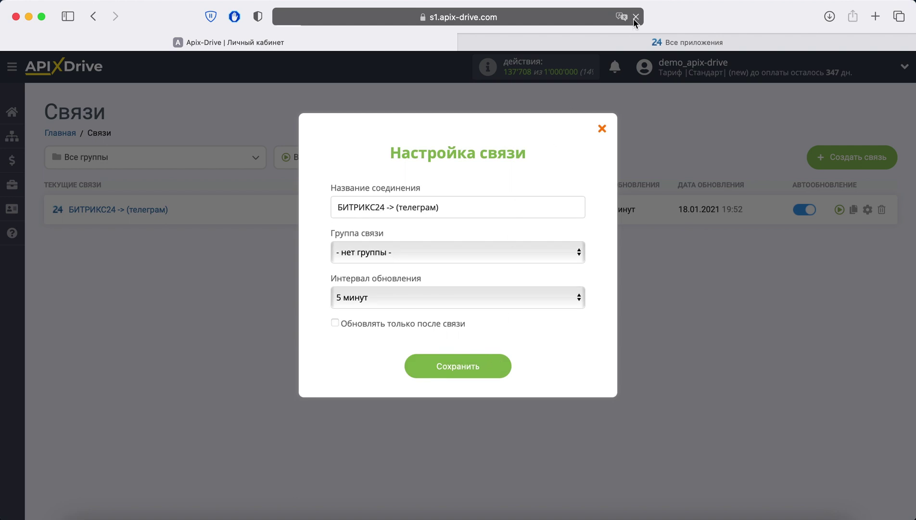
pyautogui.click(635, 18)
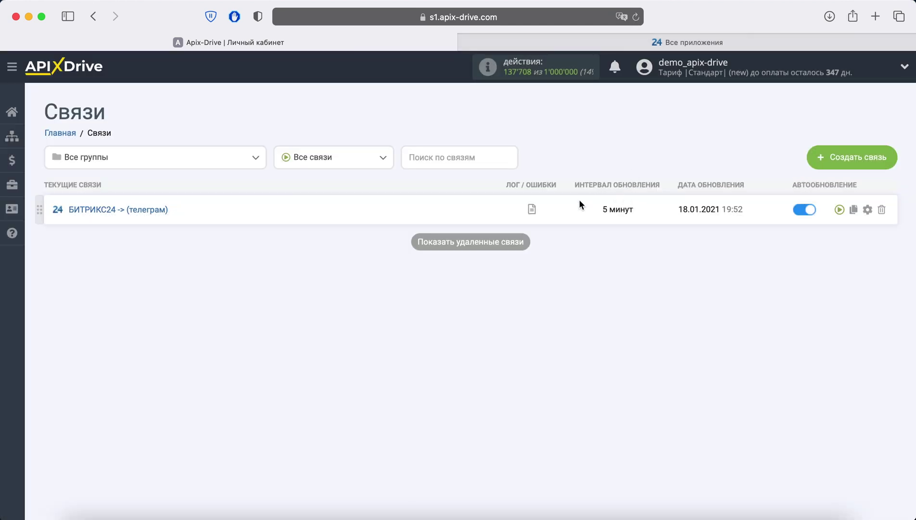